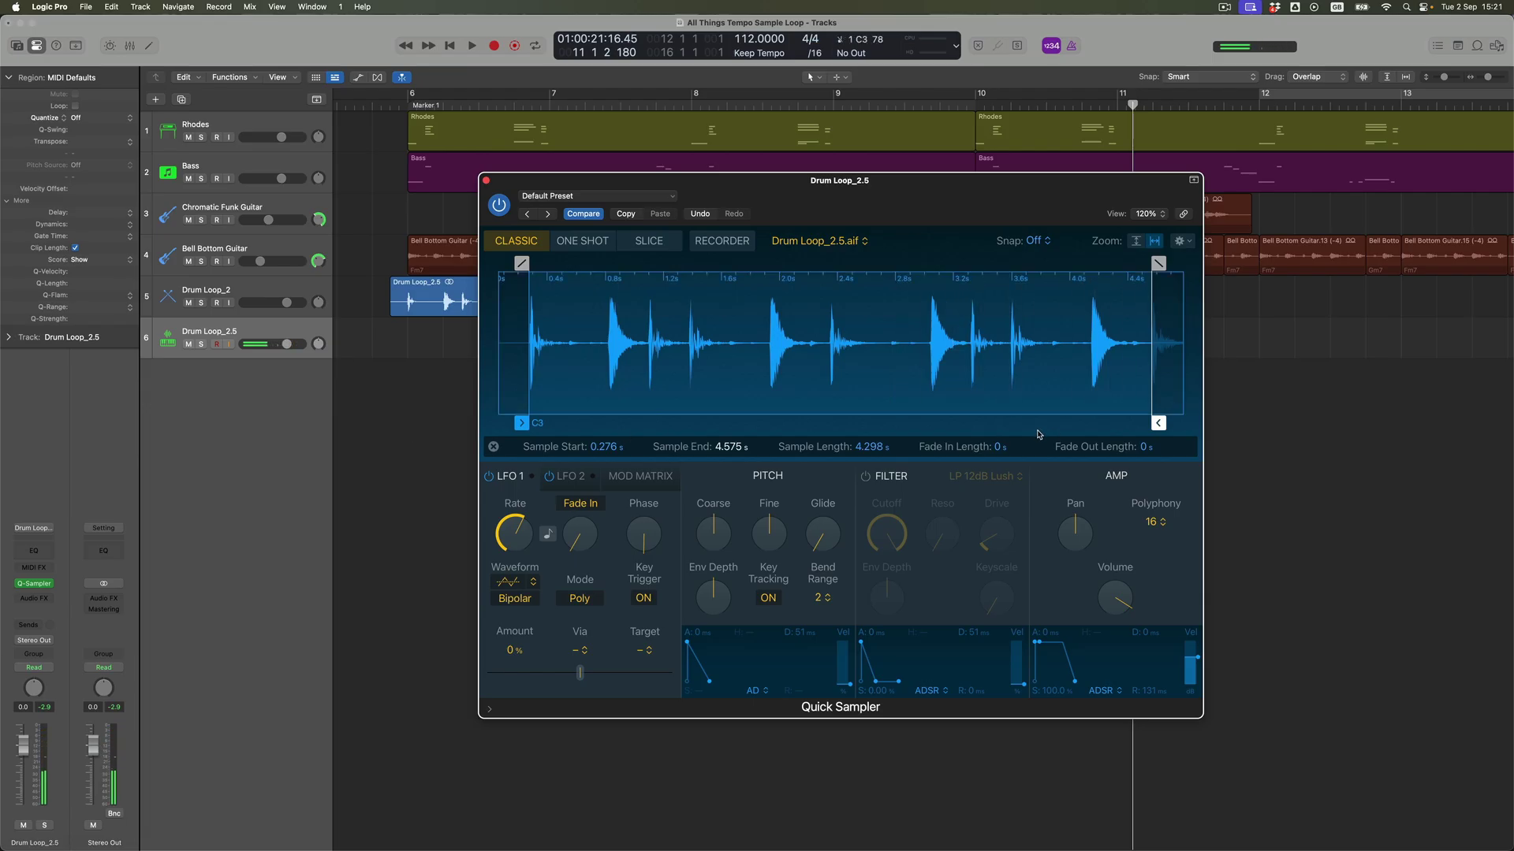
Extend the drum sample's end past the last hit and set the loop mode to Forward
{"action": "left_click_drag", "start_coordinate": [1158, 423], "coordinate": [1177, 425]}
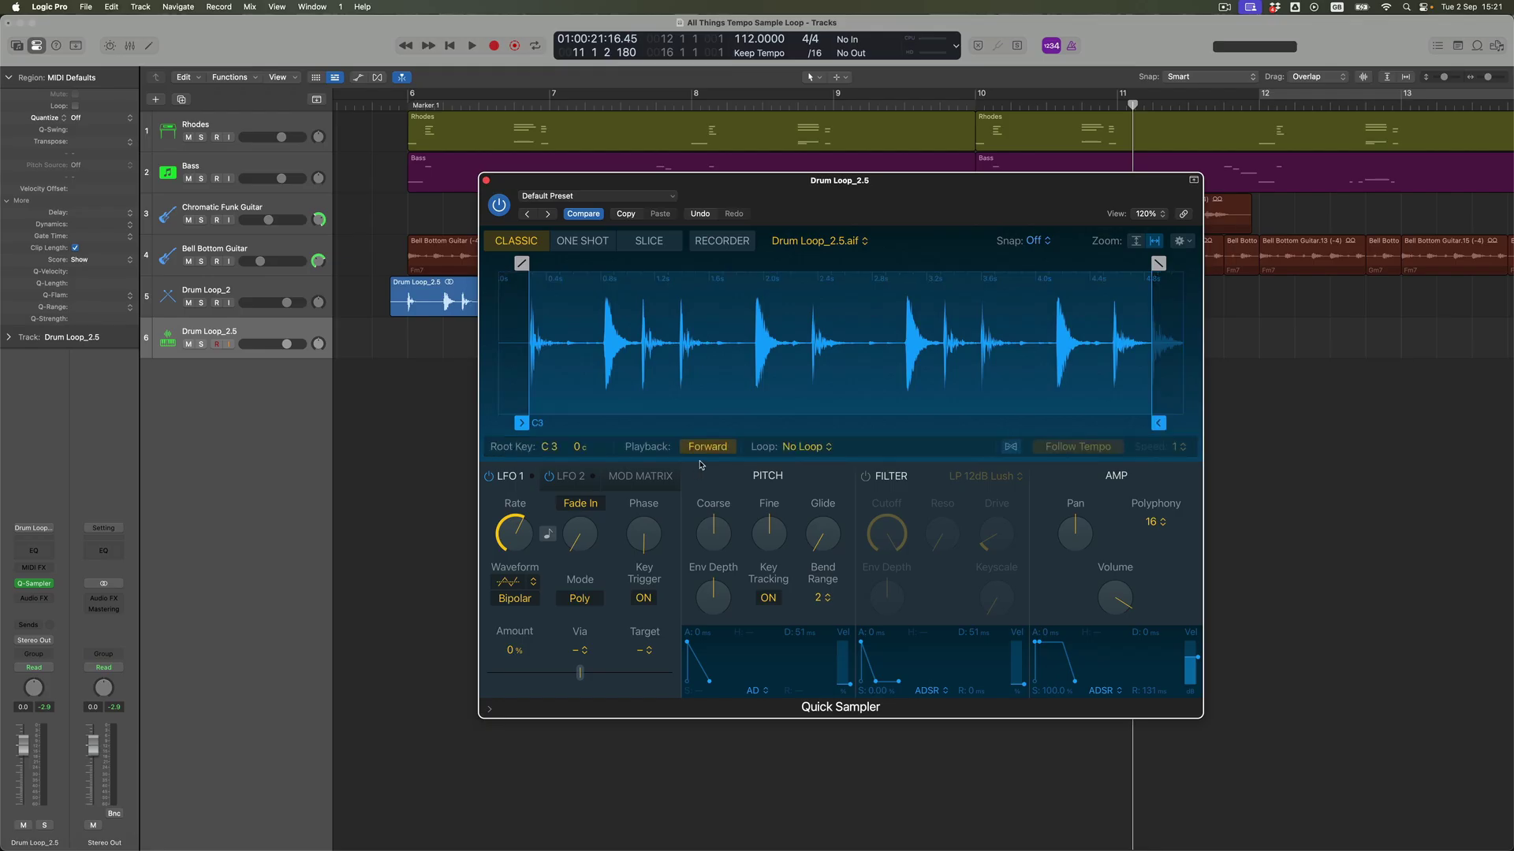
{"action": "left_click", "coordinate": [819, 447]}
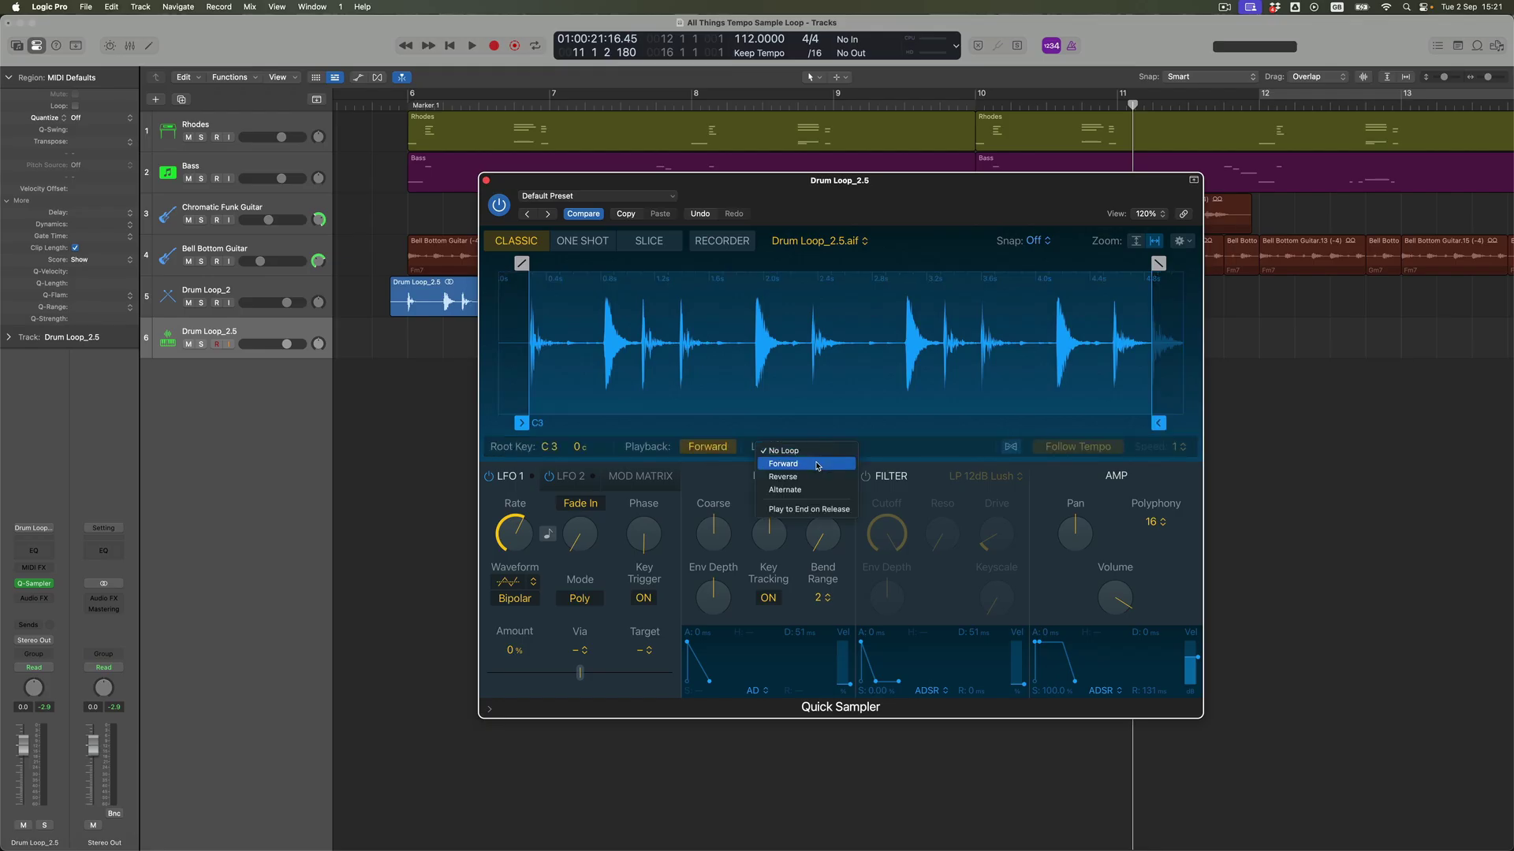
{"action": "left_click", "coordinate": [818, 465]}
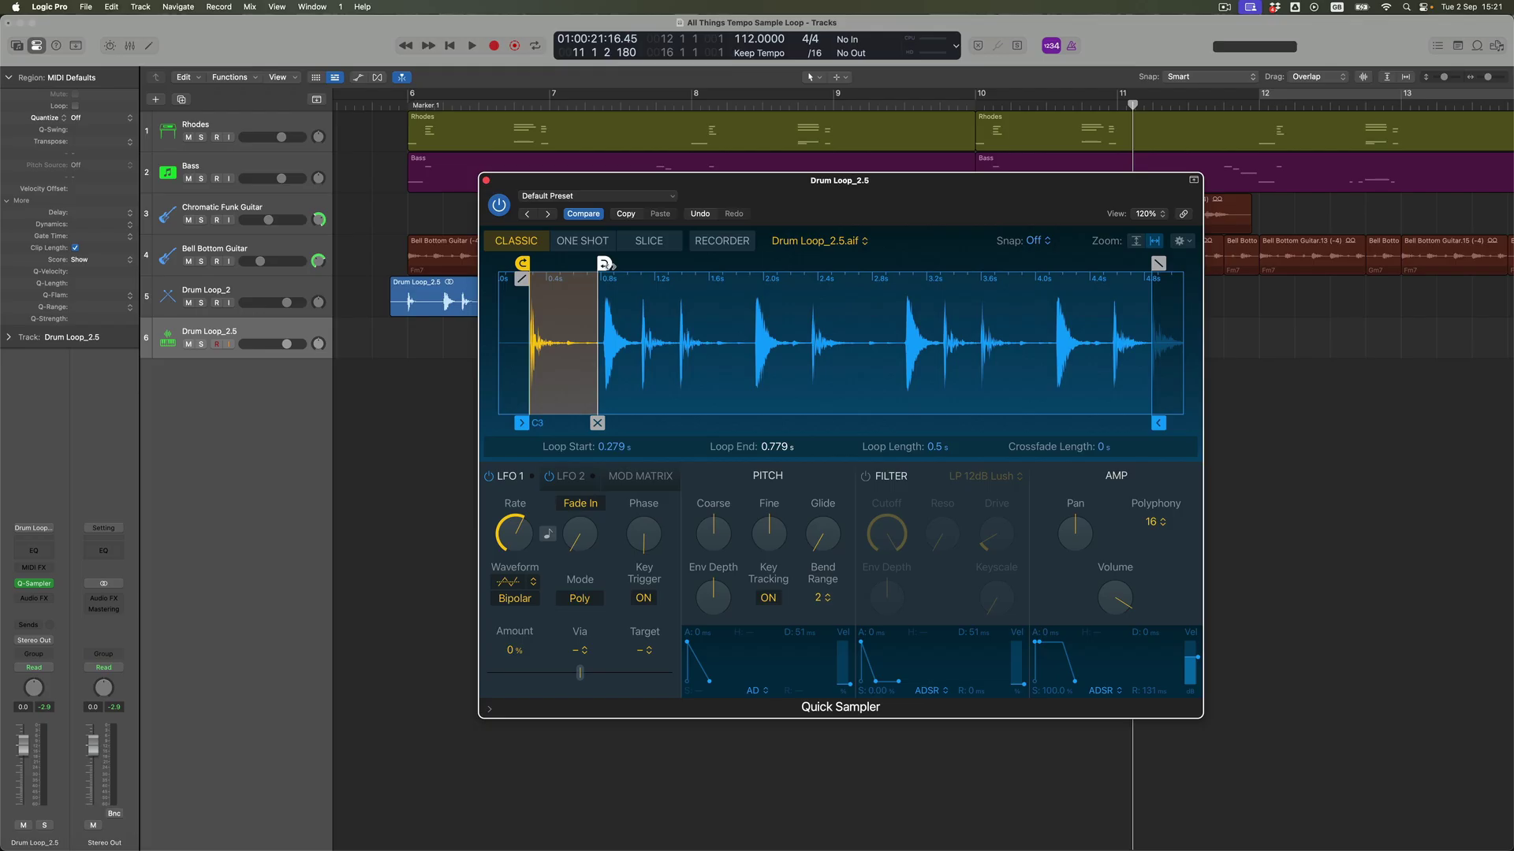
Stretch the loop region across the sample and fine-tune the loop end just past the final hit, at about 4.7 s
{"action": "left_click_drag", "start_coordinate": [604, 263], "coordinate": [1161, 306]}
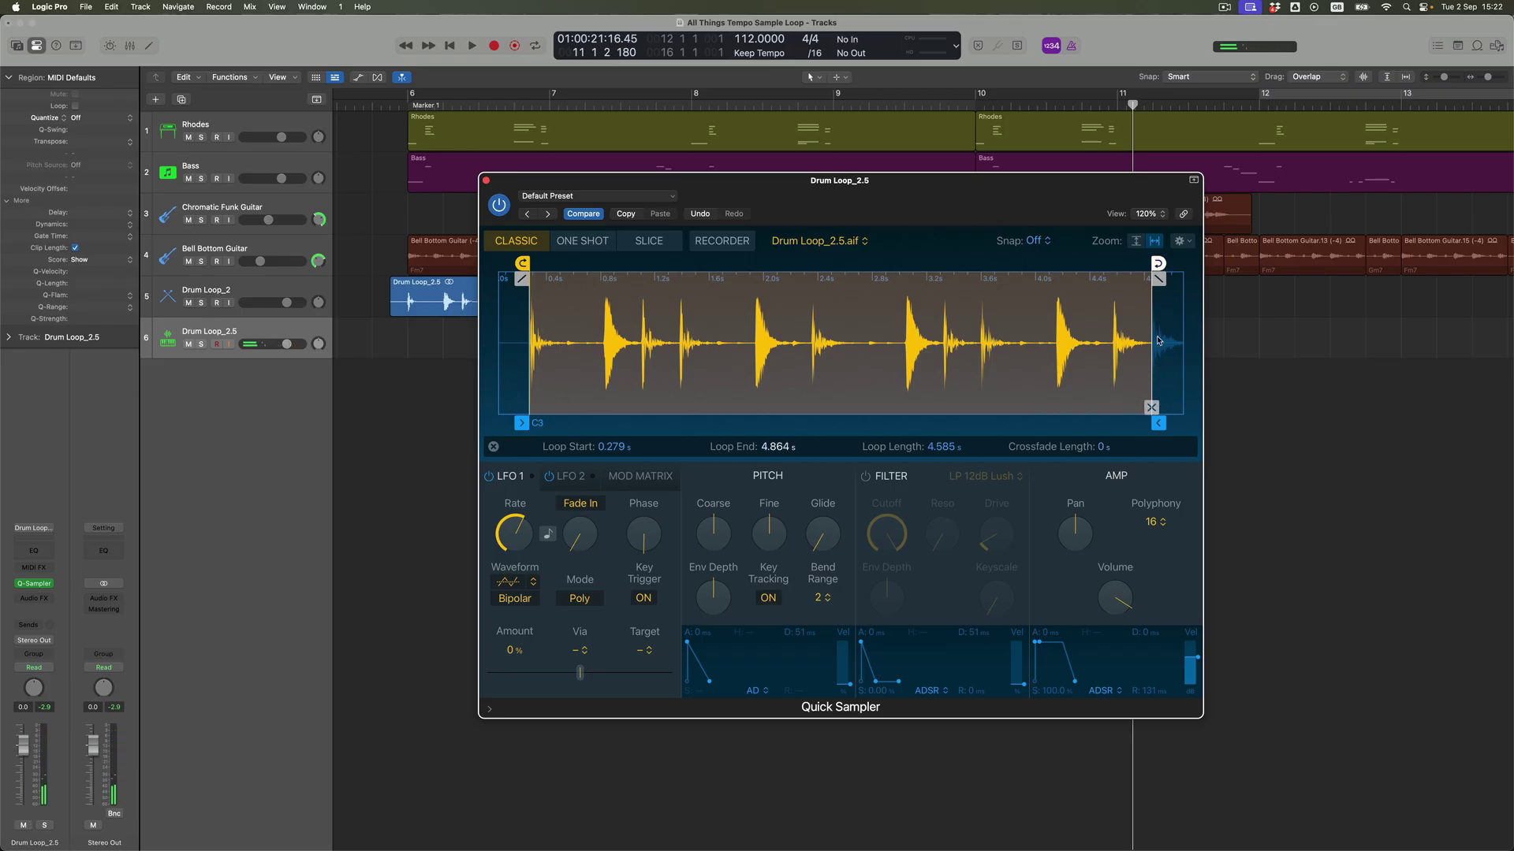
{"action": "left_click_drag", "start_coordinate": [1158, 263], "coordinate": [1120, 263]}
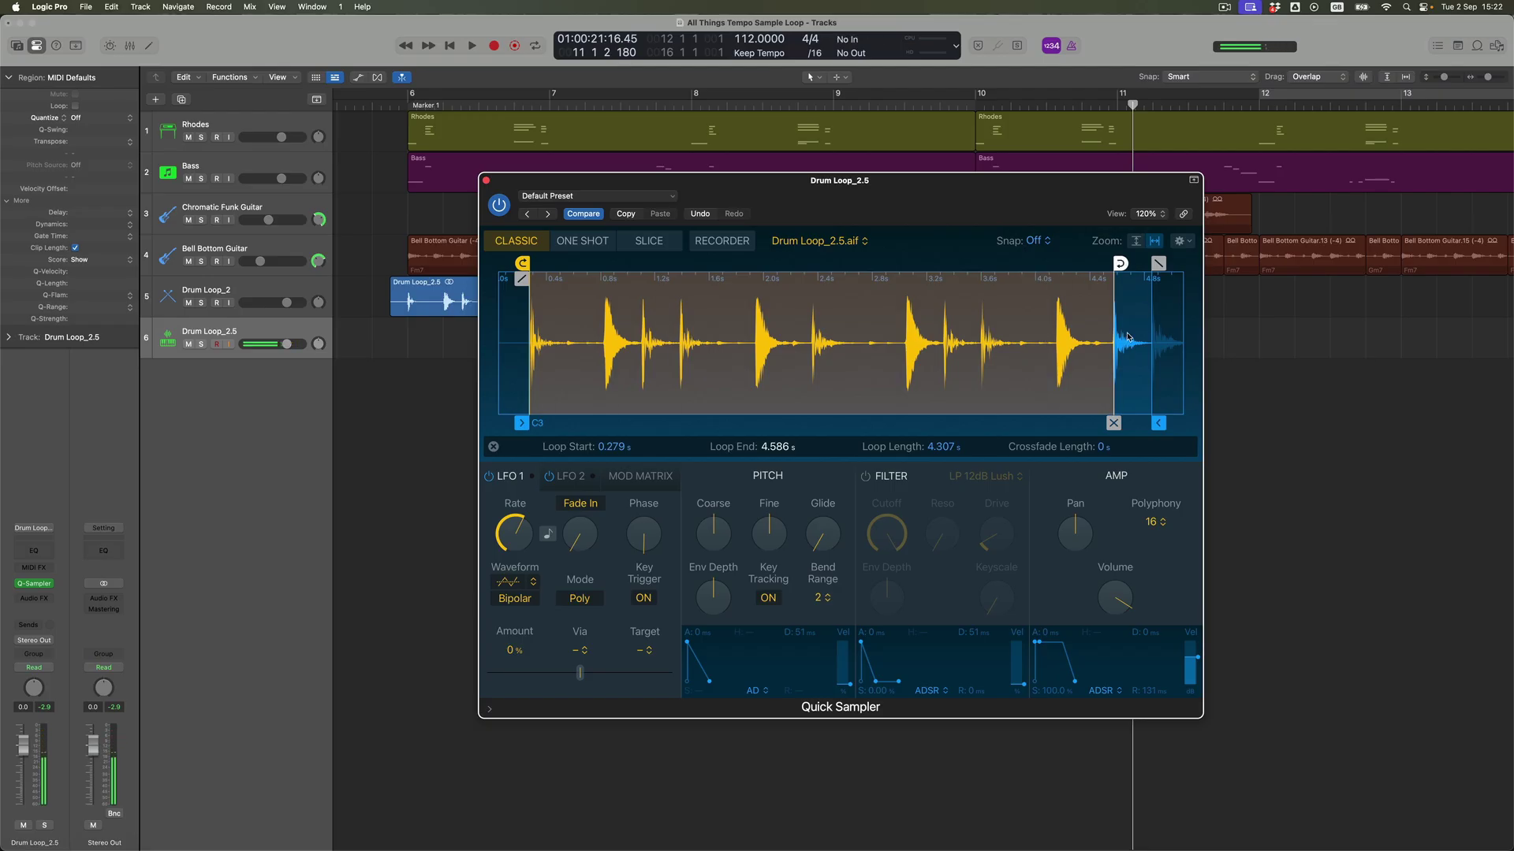
{"action": "left_click_drag", "start_coordinate": [1113, 347], "coordinate": [1127, 347]}
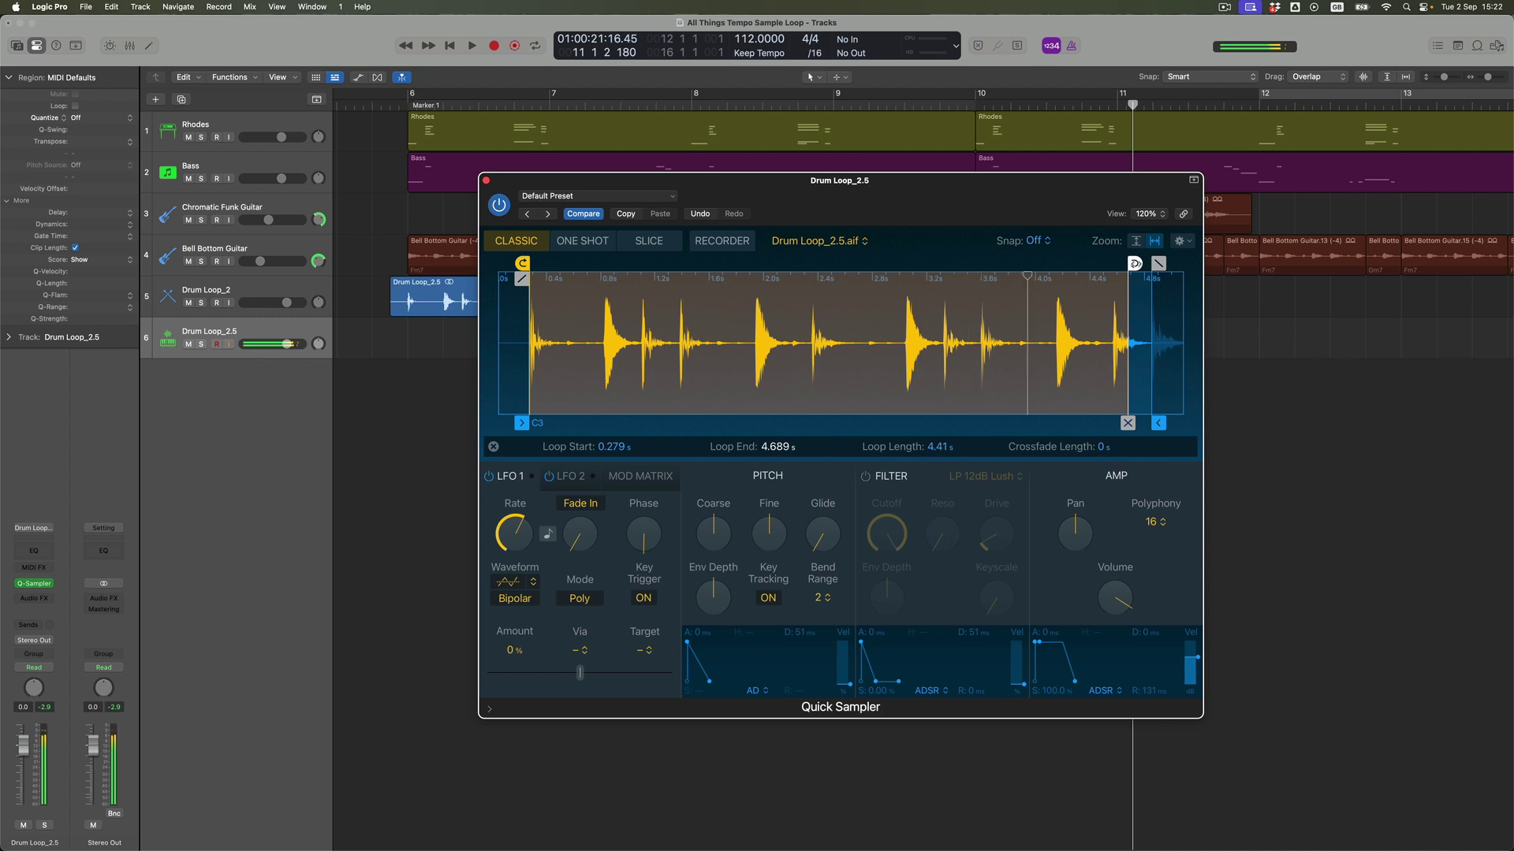
{"action": "left_click_drag", "start_coordinate": [1135, 263], "coordinate": [1138, 263]}
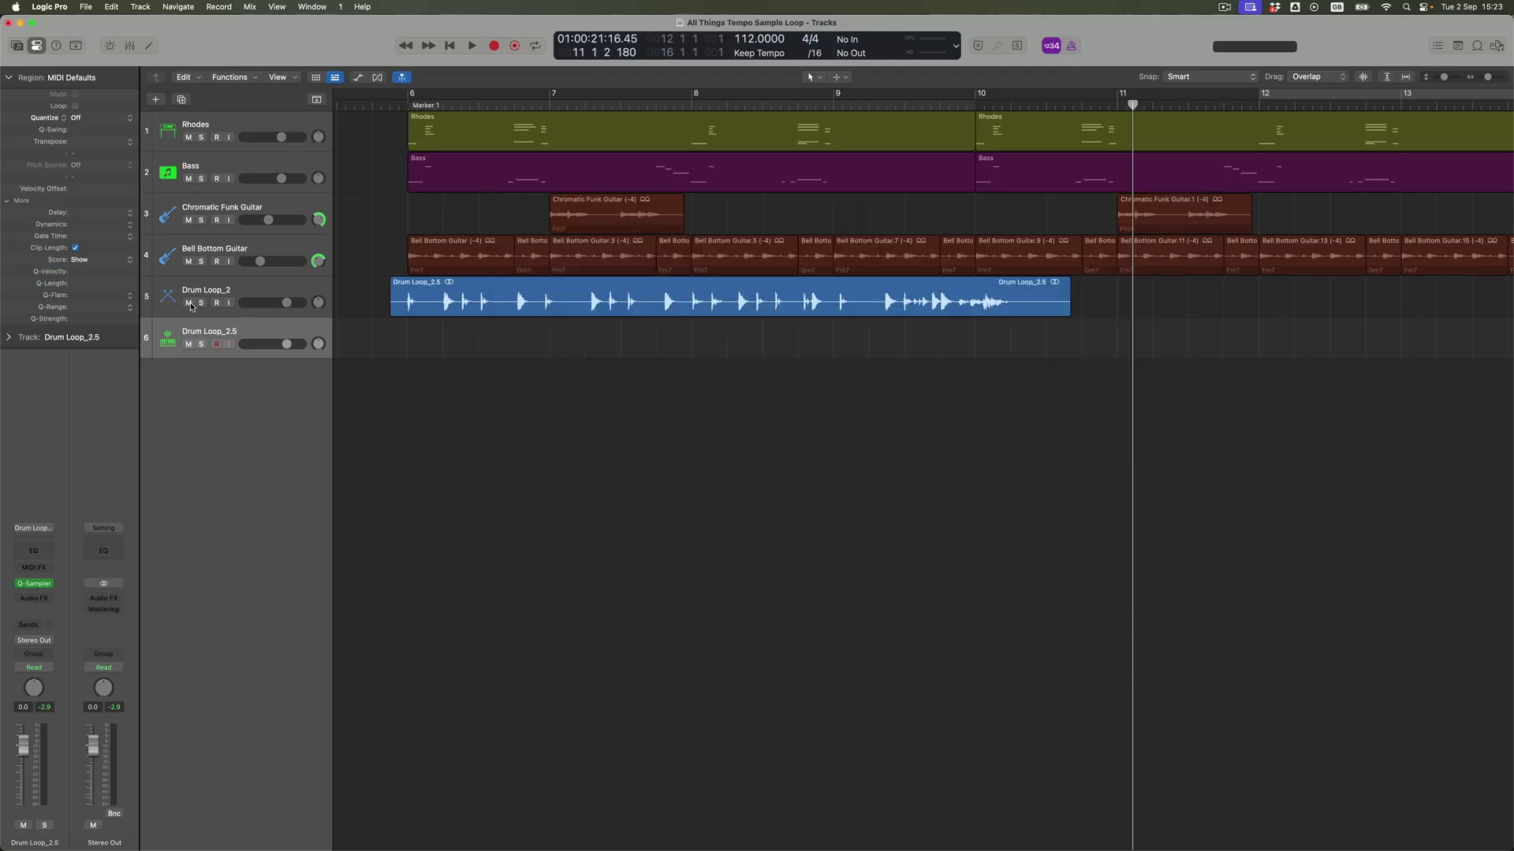
Mute the Drum Loop_2 track and record a sampler region on the Drum Loop_2.5 track from bar 6, quantized to 1/4 Note
{"action": "left_click", "coordinate": [189, 304]}
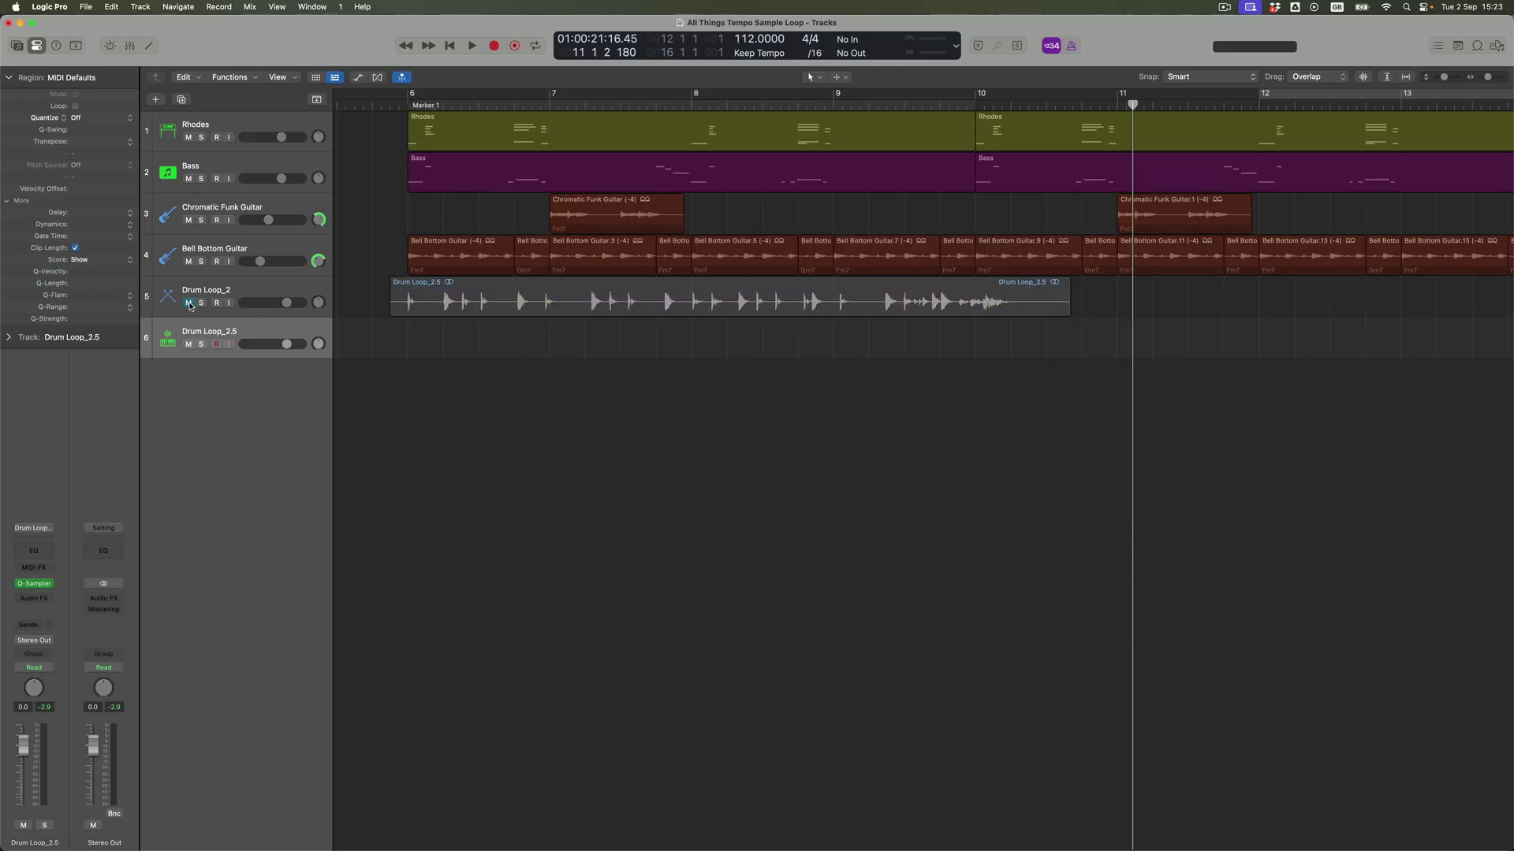
{"action": "left_click", "coordinate": [407, 106]}
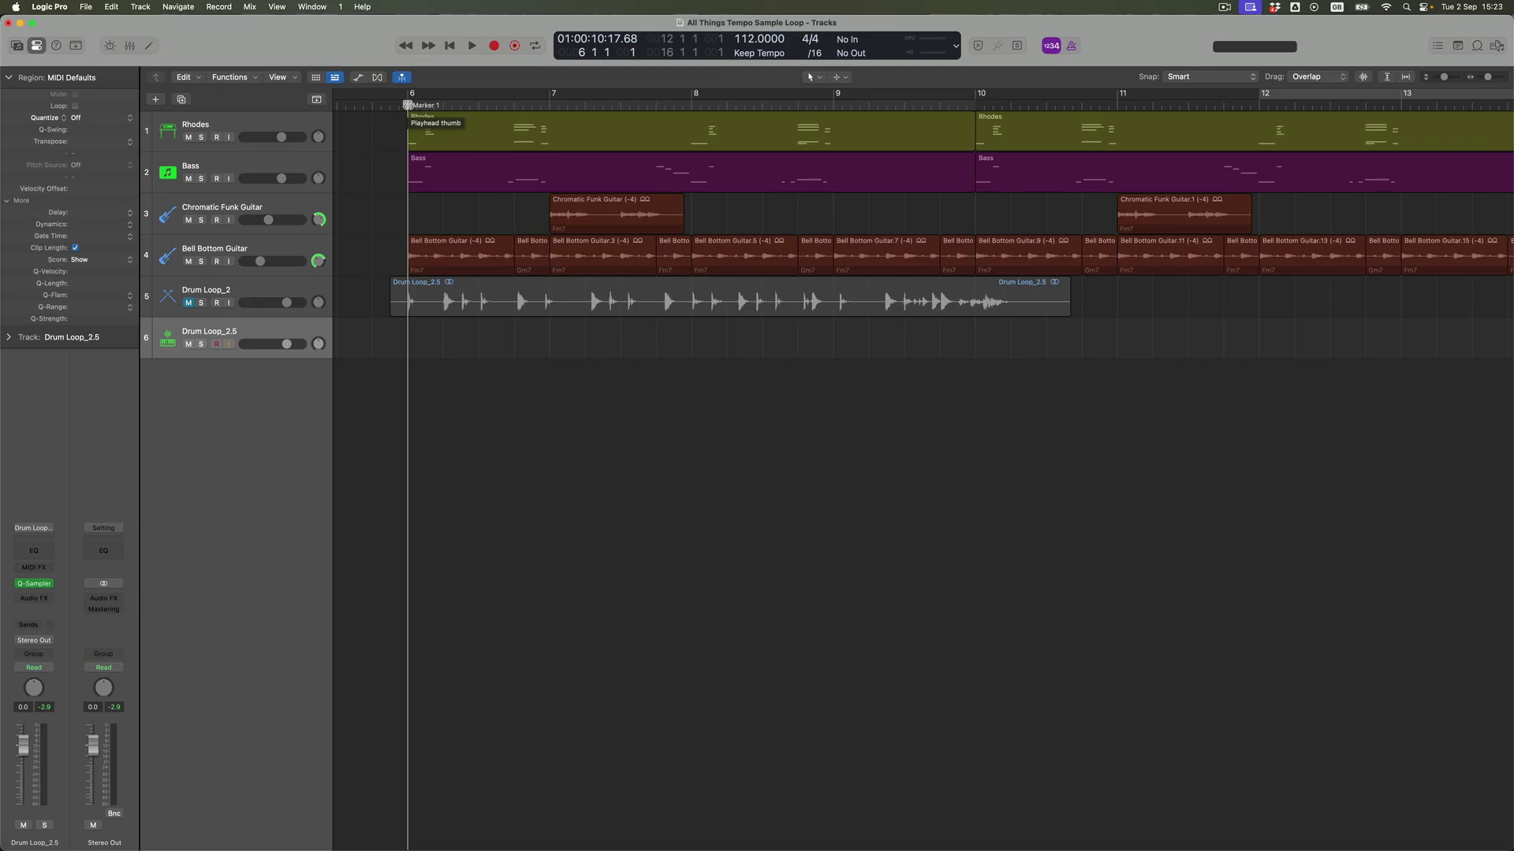
{"action": "key", "text": "r"}
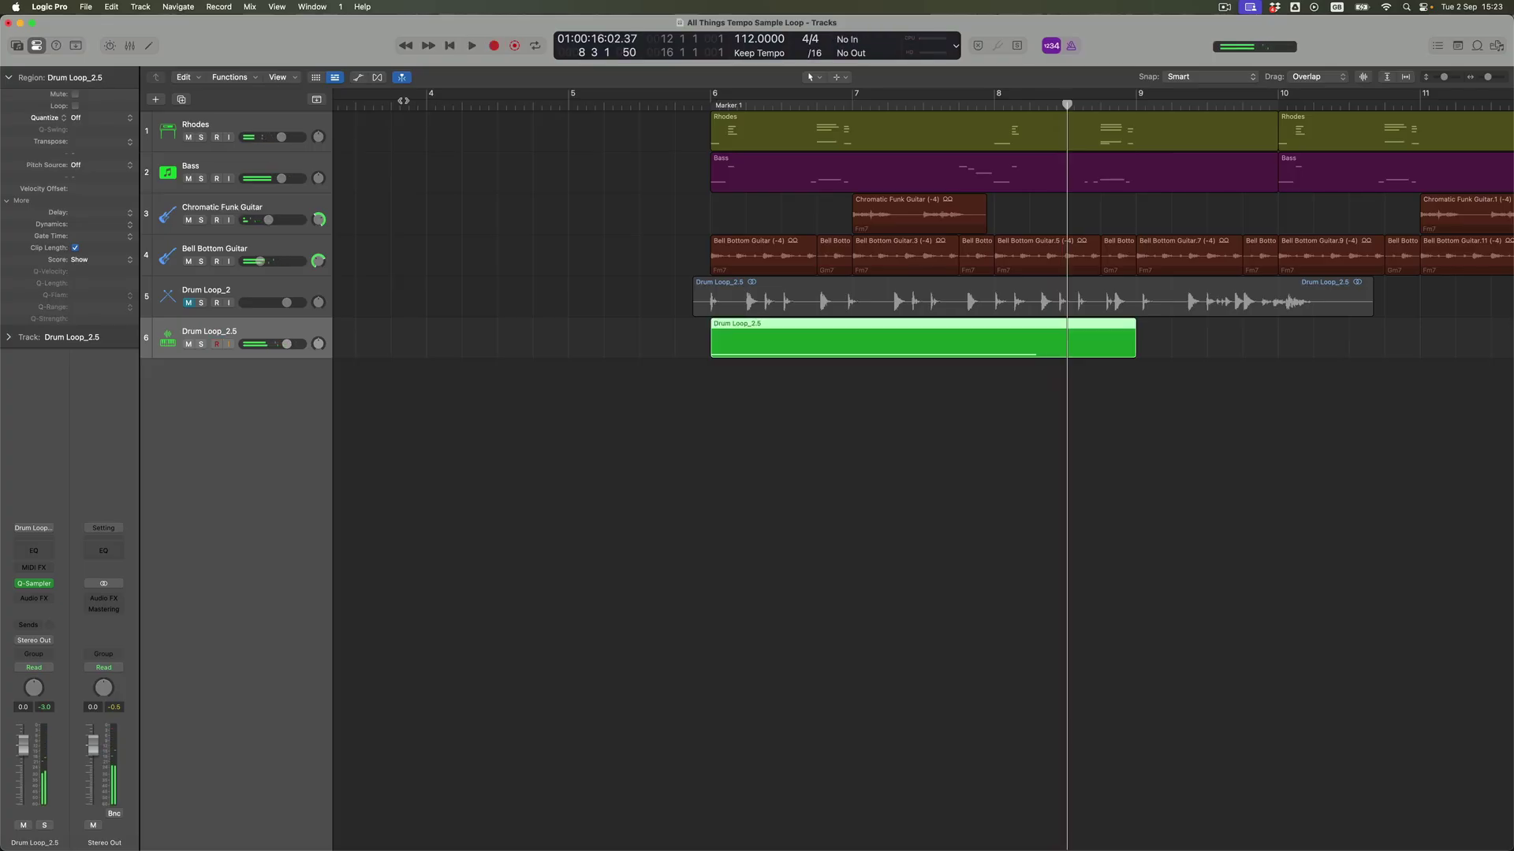
{"action": "left_click", "coordinate": [110, 118]}
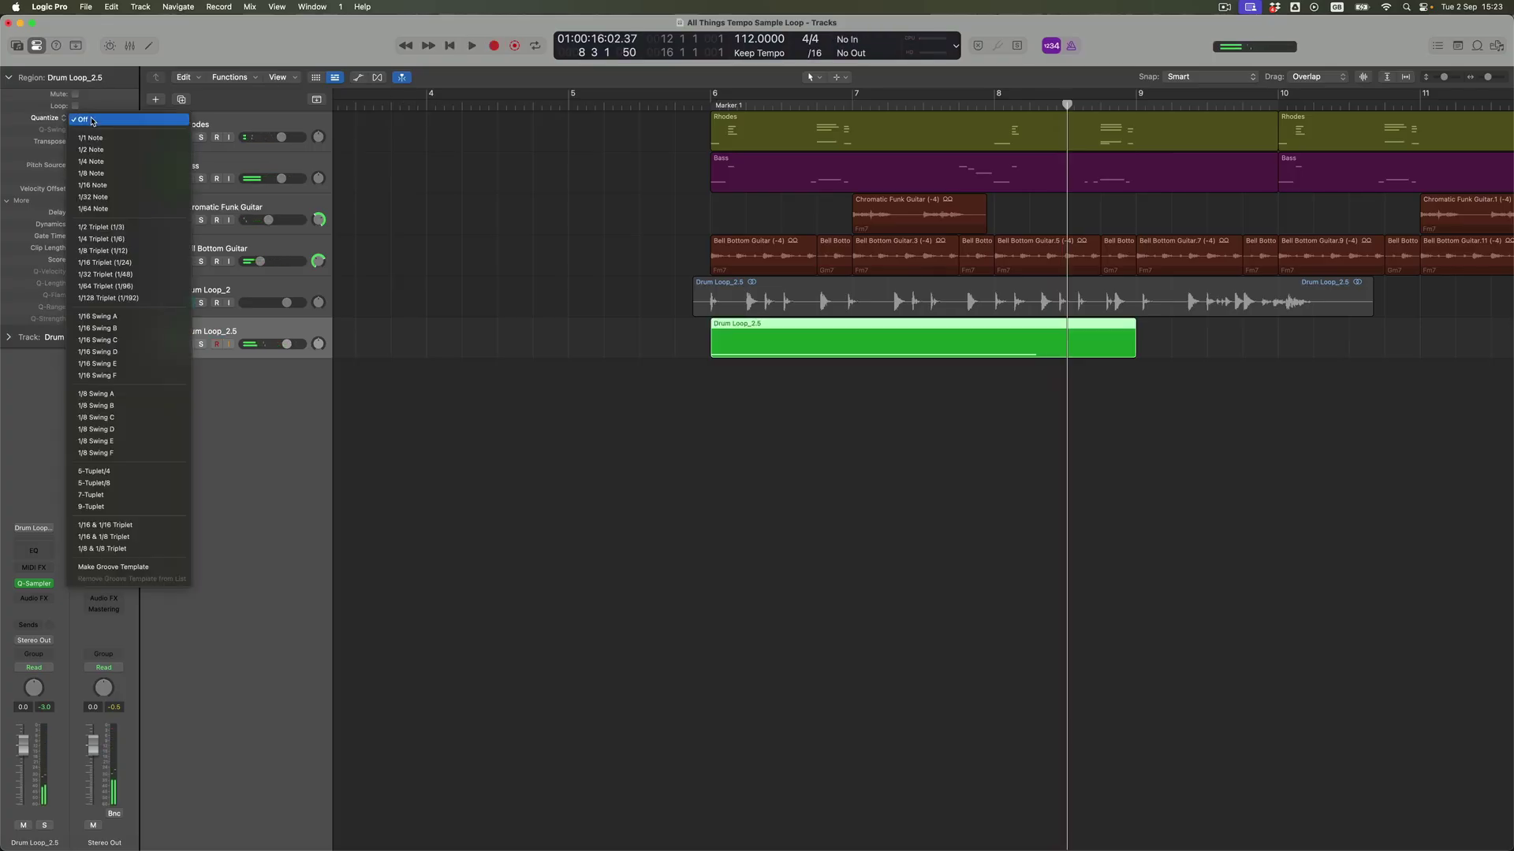
{"action": "left_click", "coordinate": [99, 161]}
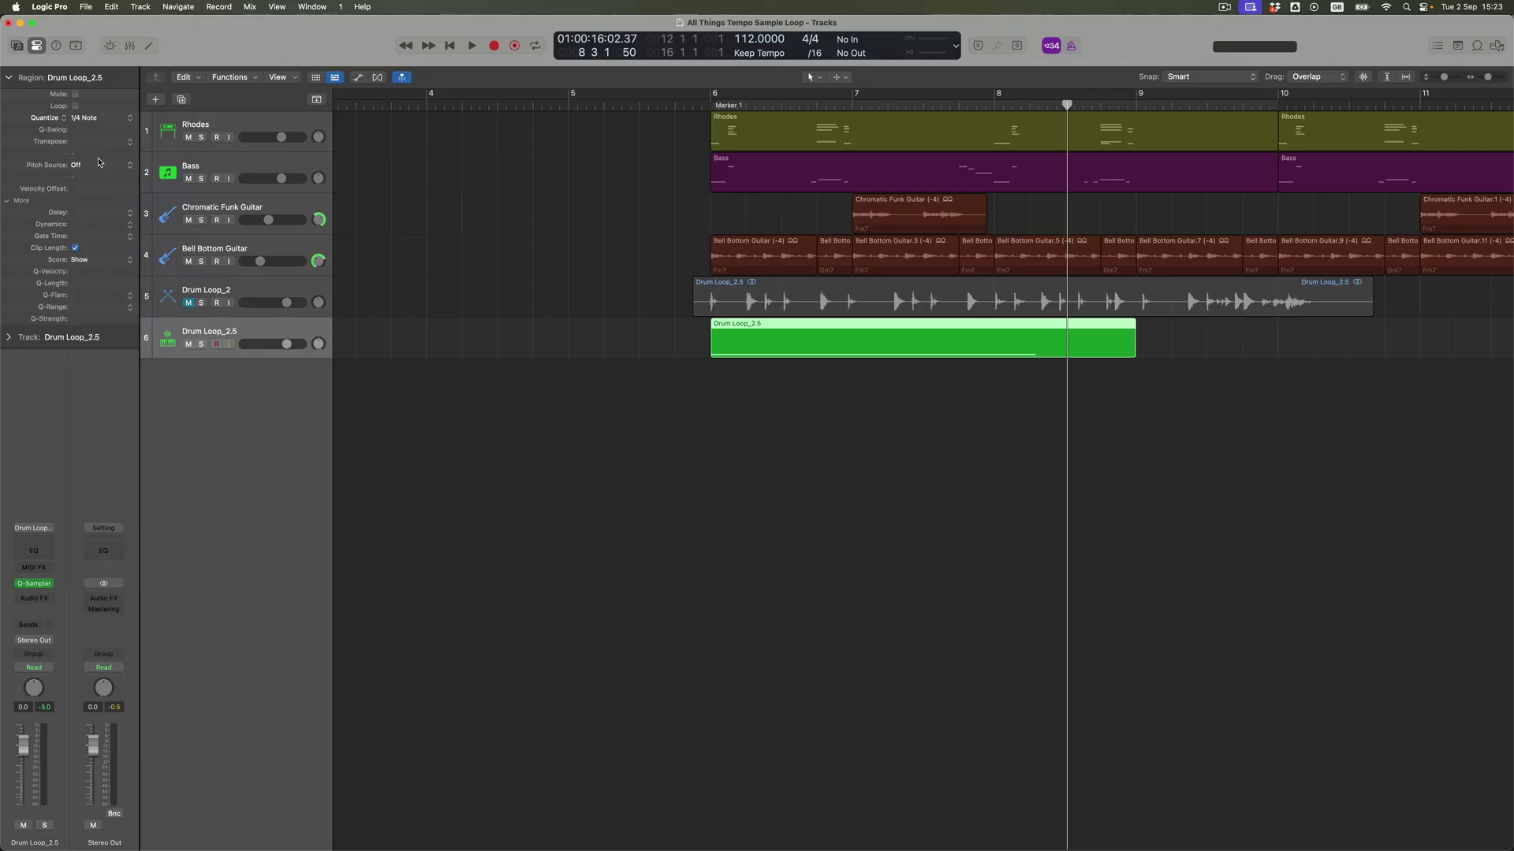
Split the recorded region at bar 8, shortening the crossing notes, and delete the part after the split
{"action": "key", "text": "t"}
{"action": "left_click", "coordinate": [599, 341]}
{"action": "left_click_drag", "start_coordinate": [998, 347], "coordinate": [993, 347]}
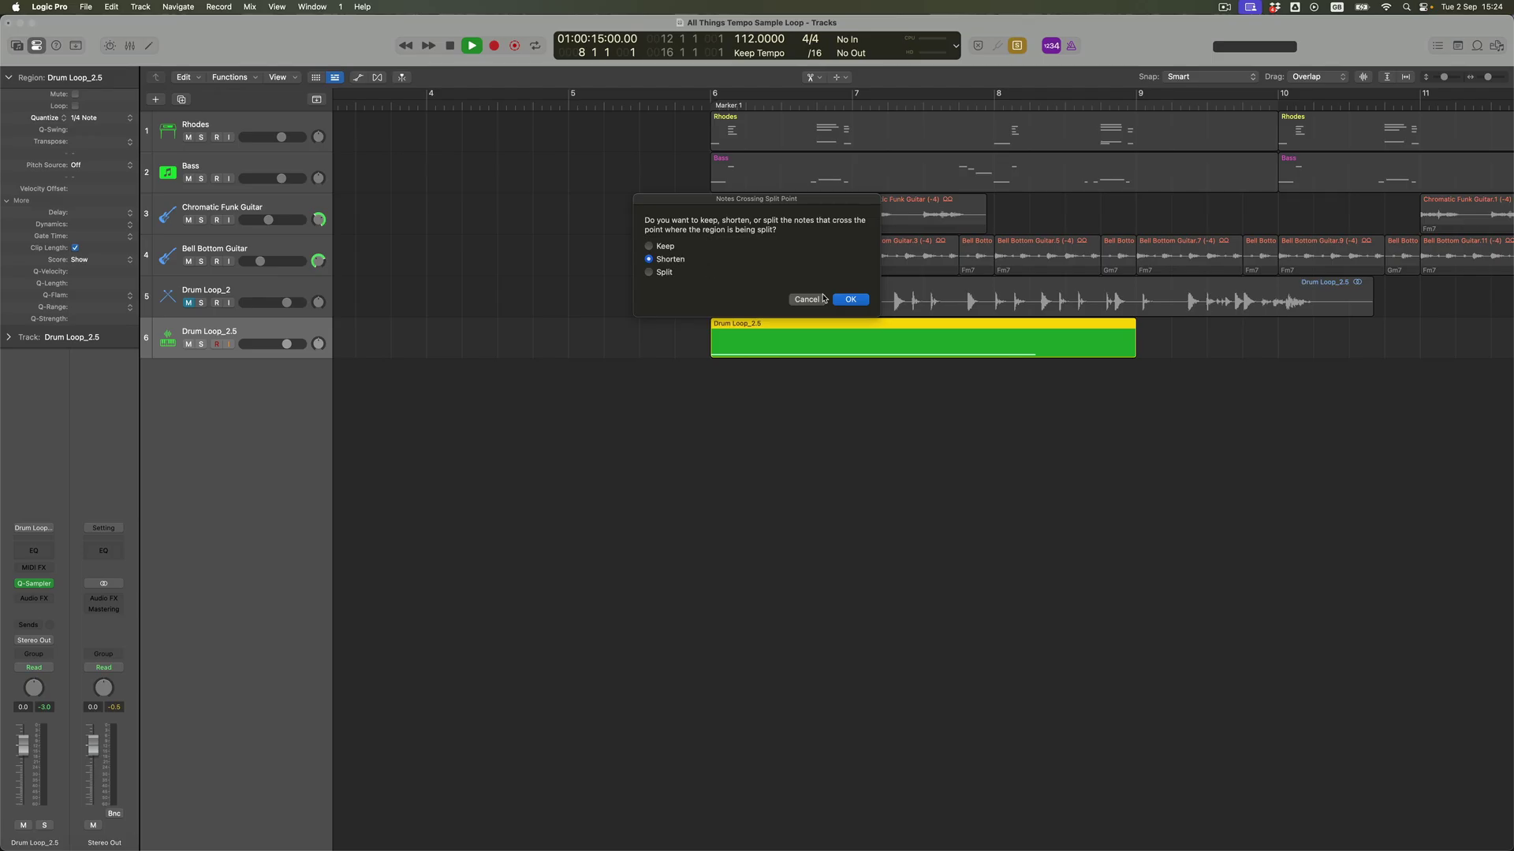
{"action": "left_click", "coordinate": [846, 301]}
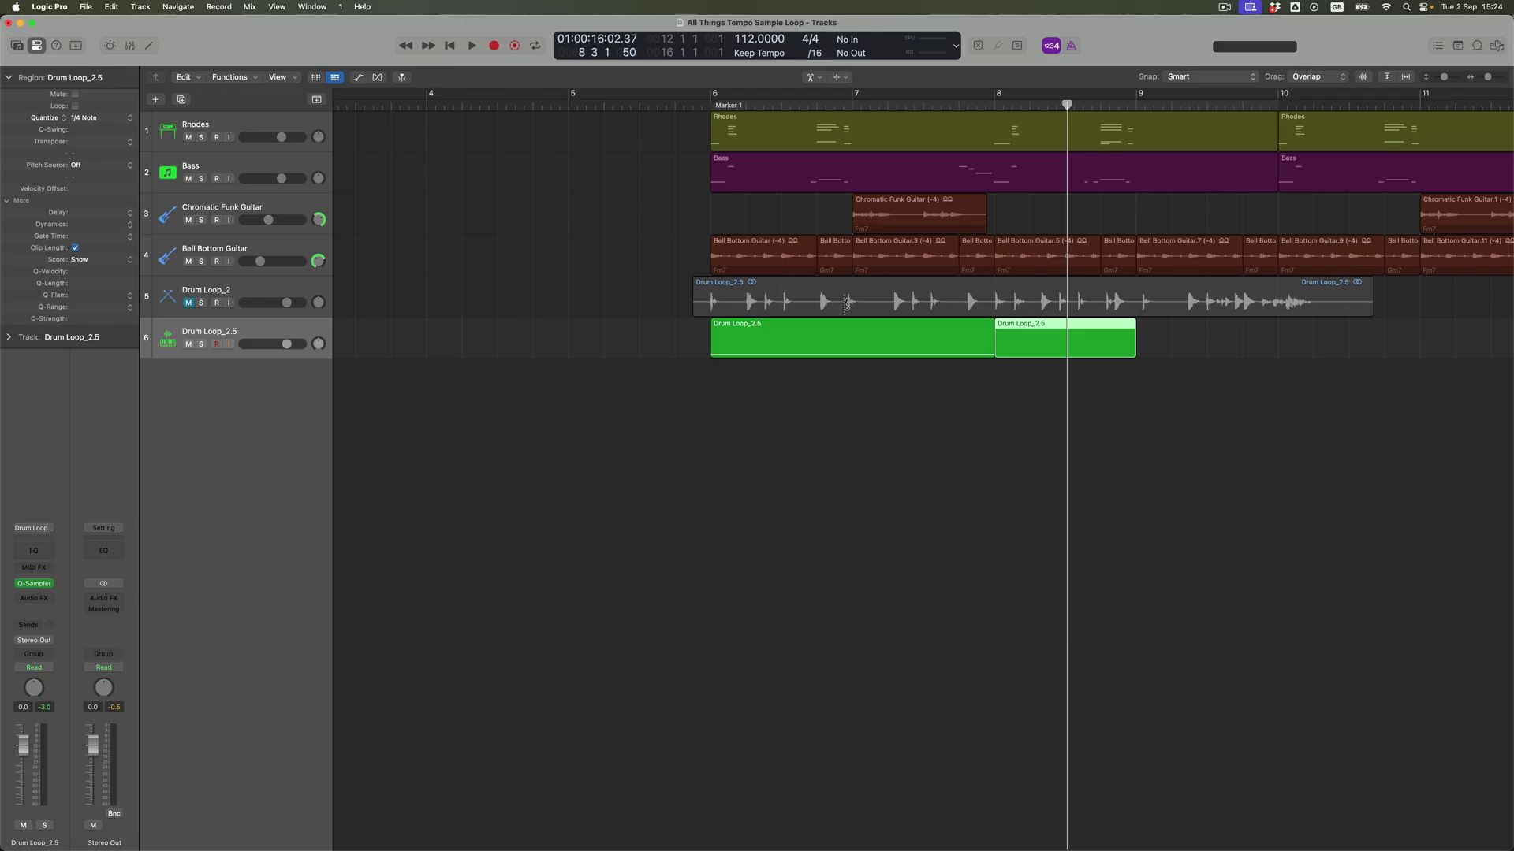
{"action": "key", "text": "Delete"}
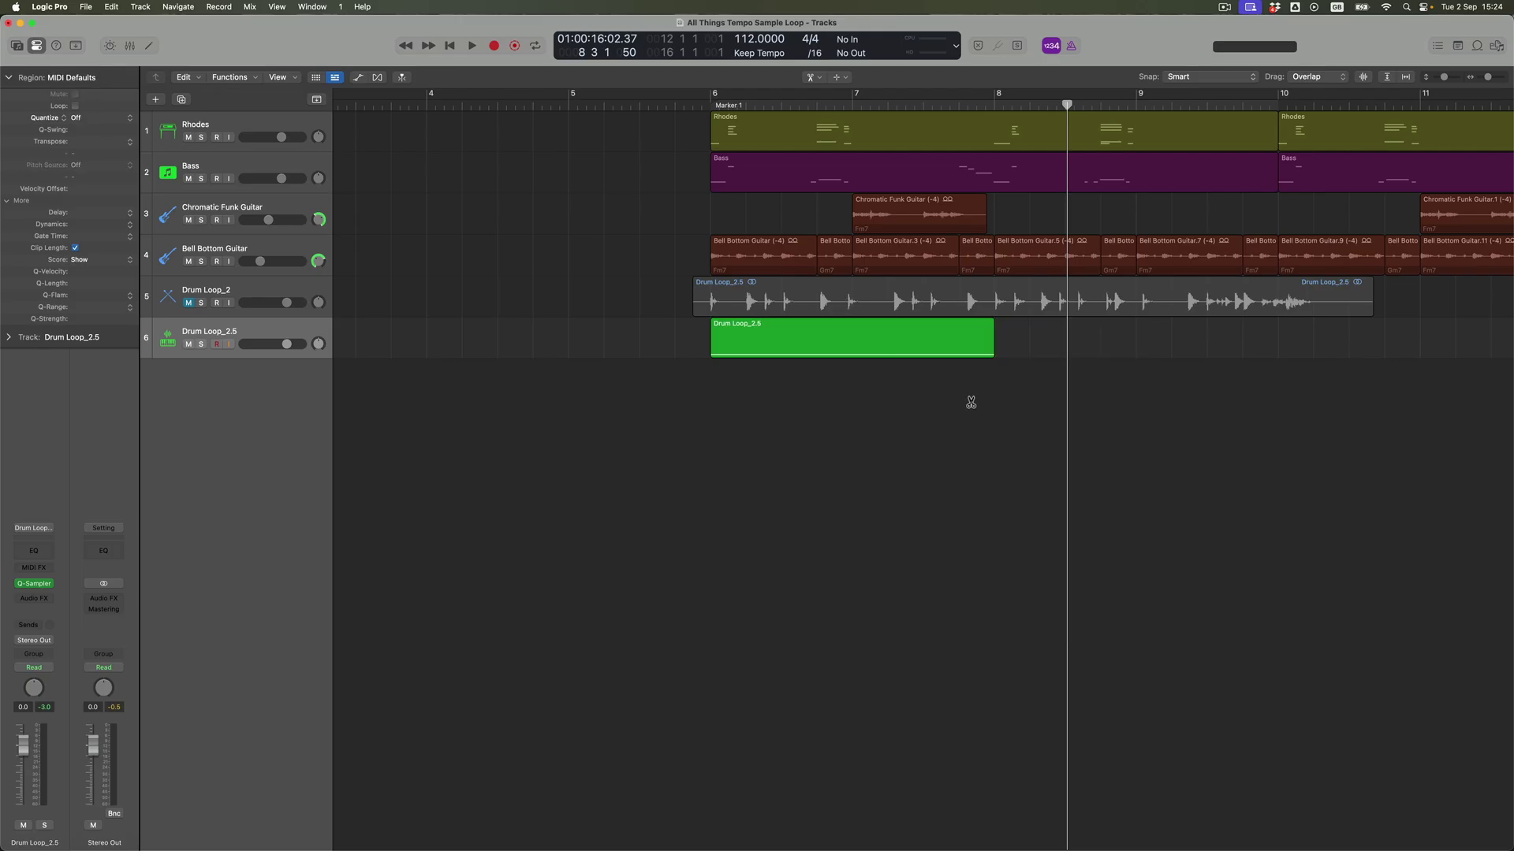
Repeat the two-bar Drum Loop_2.5 region three times to fill up to bar 14, and select all regions on that track
{"action": "left_click", "coordinate": [876, 353]}
{"action": "key", "text": "super+r"}
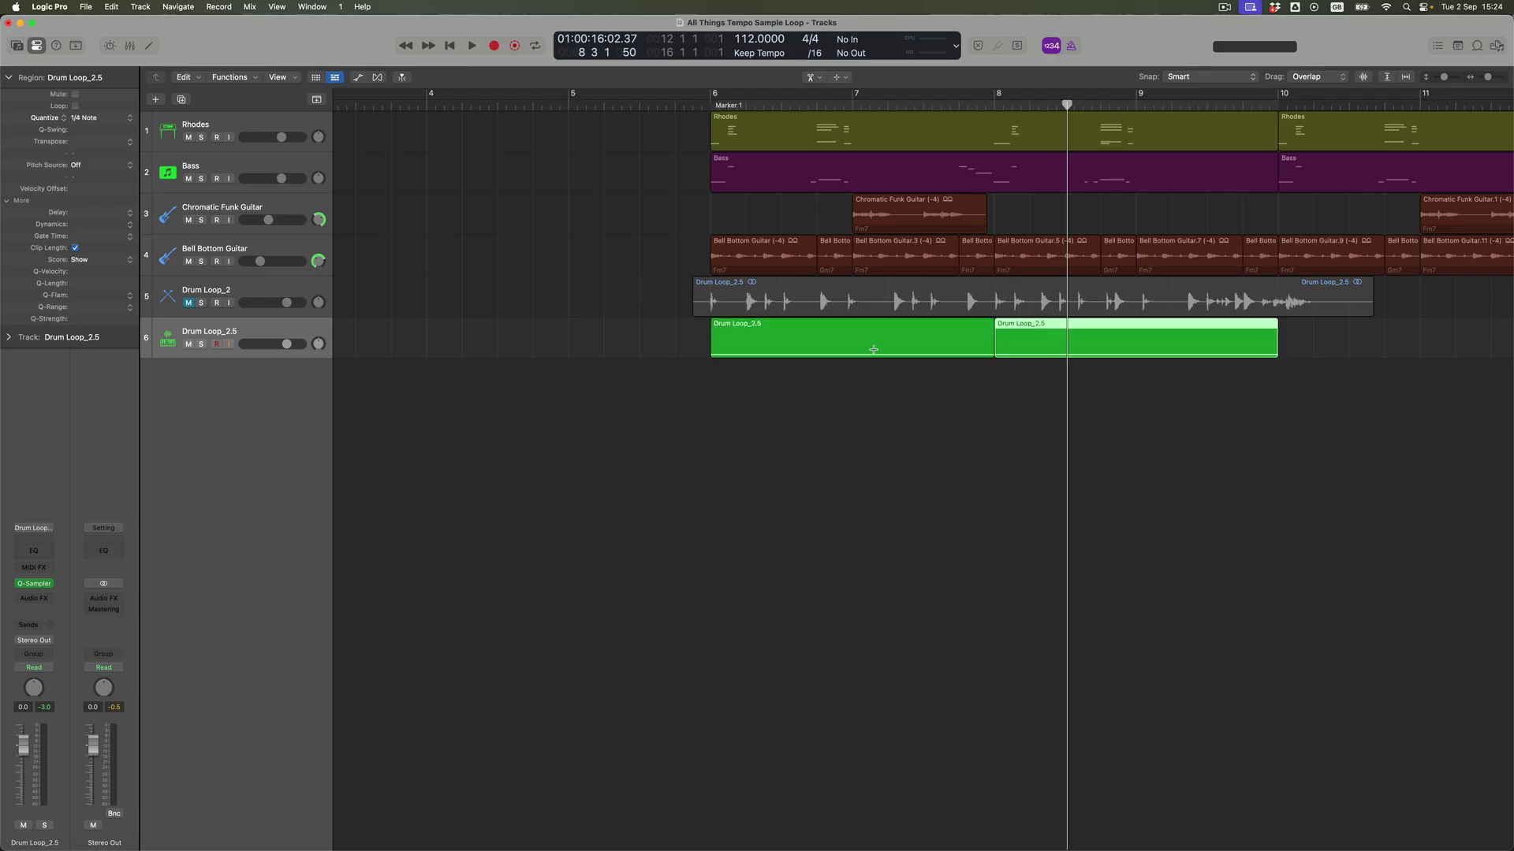
{"action": "key", "text": "super+r"}
{"action": "key", "text": "super+Left"}
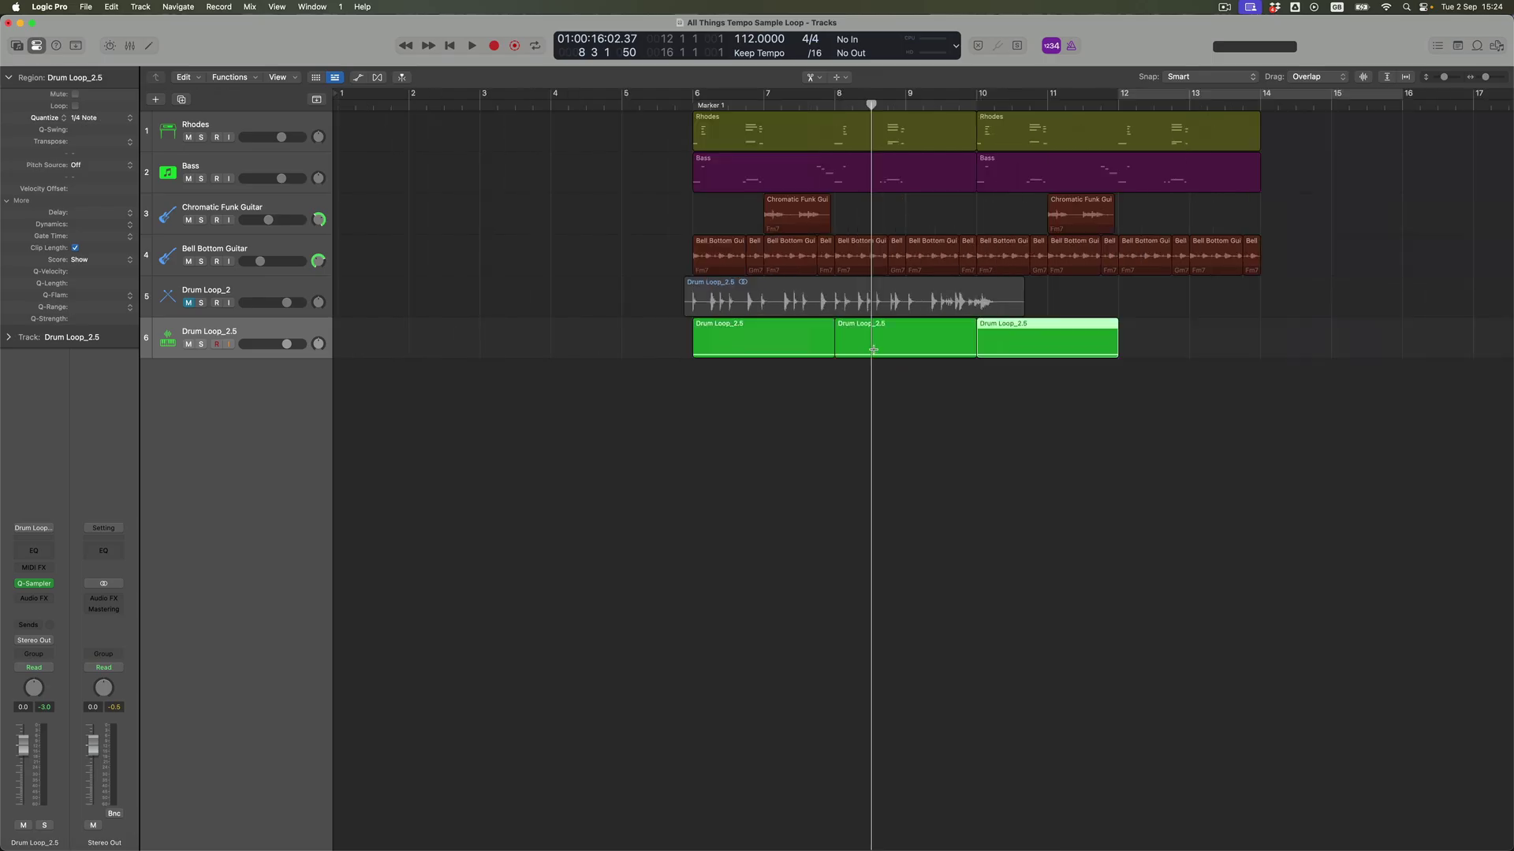
{"action": "key", "text": "super+r"}
{"action": "left_click", "coordinate": [267, 337]}
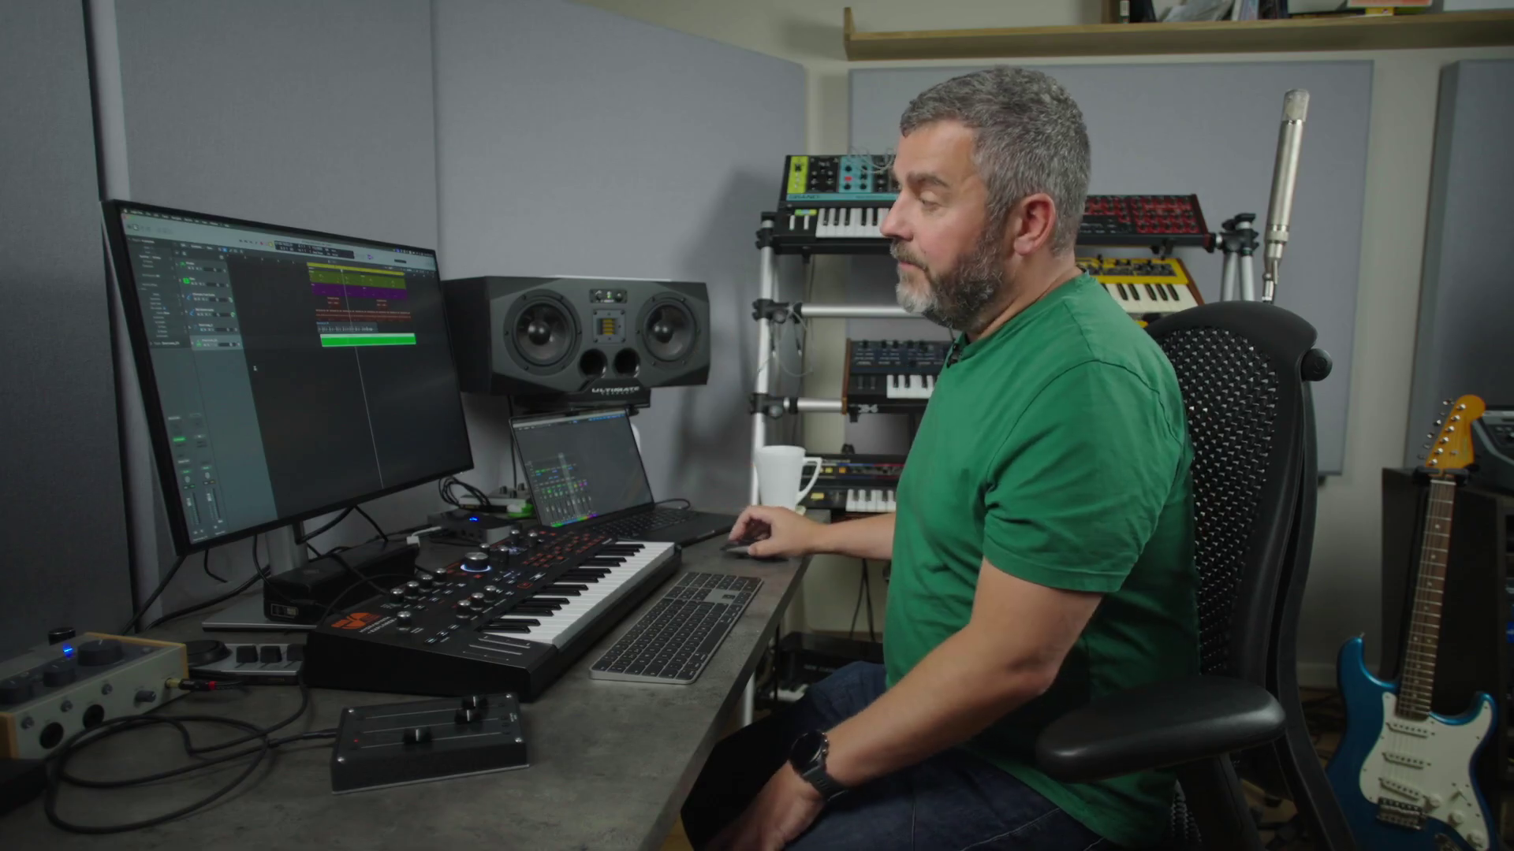
Open Quick Sampler for the Drum Loop_2.5 track, solo the track and start playback
{"action": "left_click", "coordinate": [180, 440]}
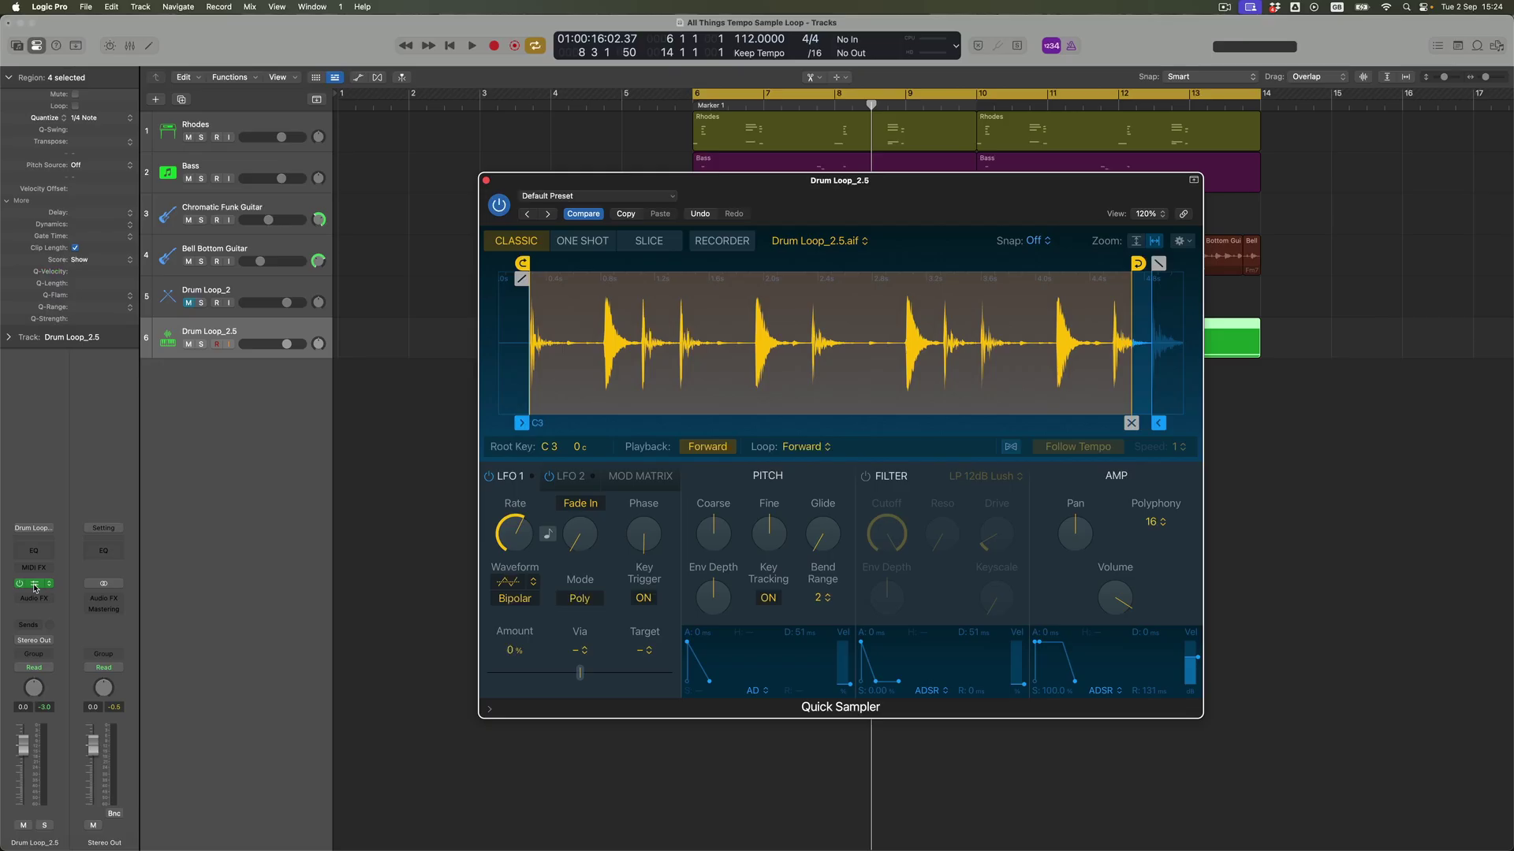
{"action": "left_click", "coordinate": [203, 346]}
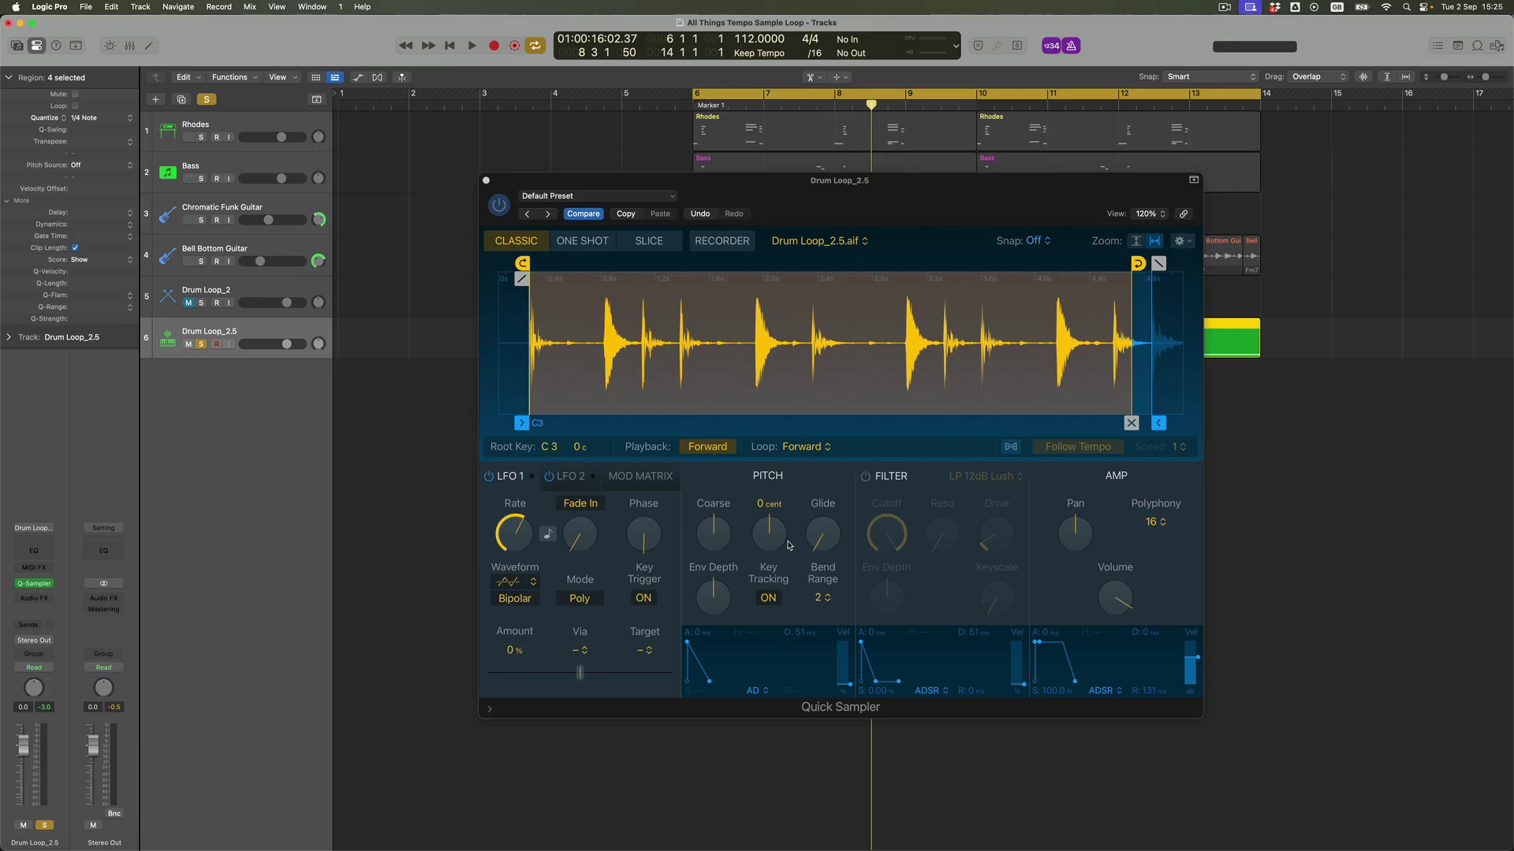
{"action": "key", "text": "space"}
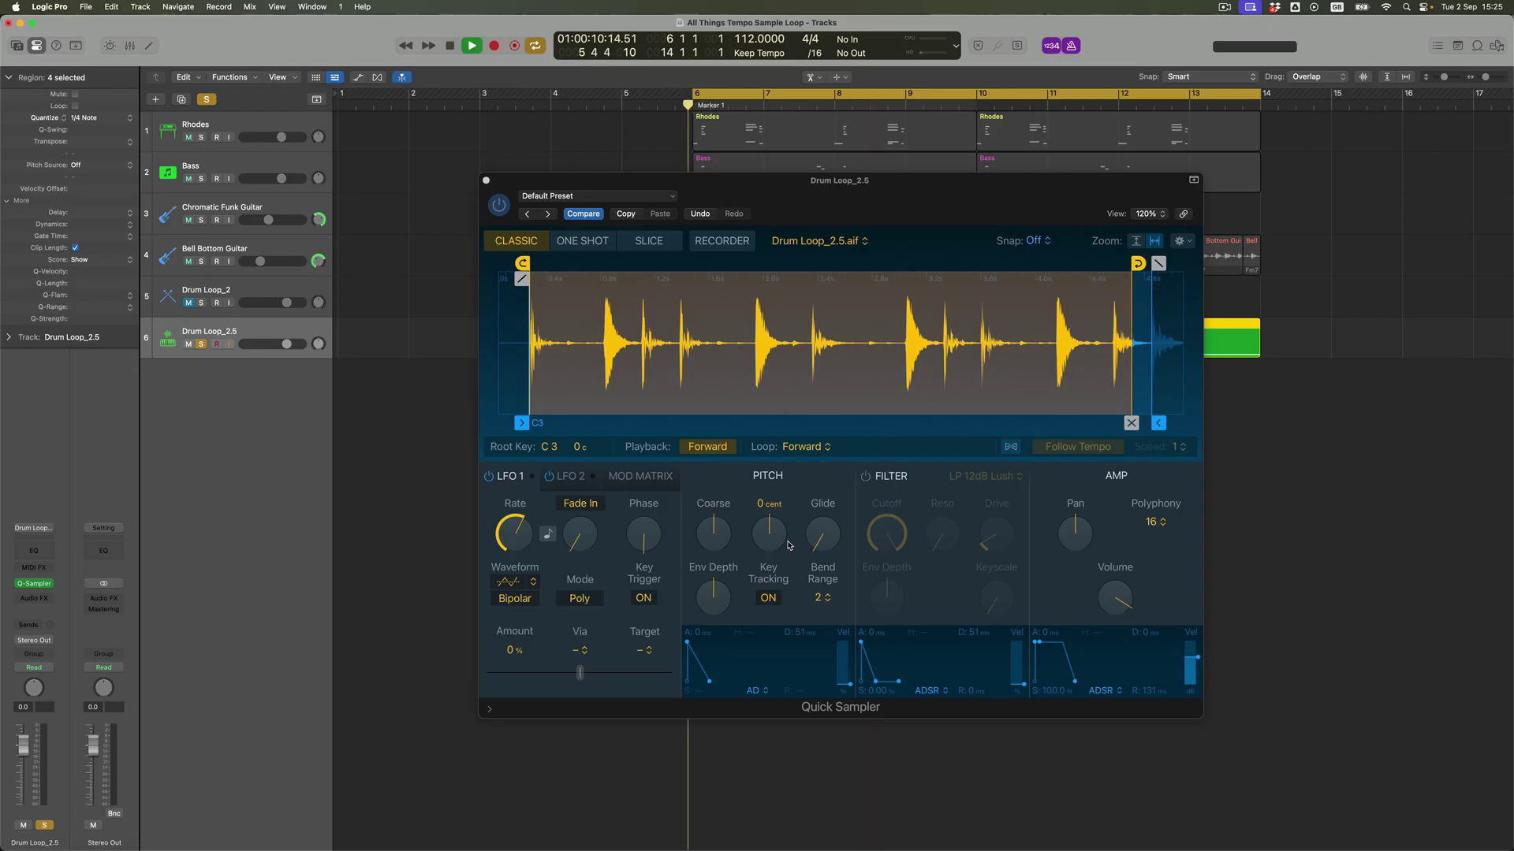
Try lower coarse and fine pitch settings, including coarse -1, while auditioning the soloed loop's tempo
{"action": "left_click", "coordinate": [725, 545]}
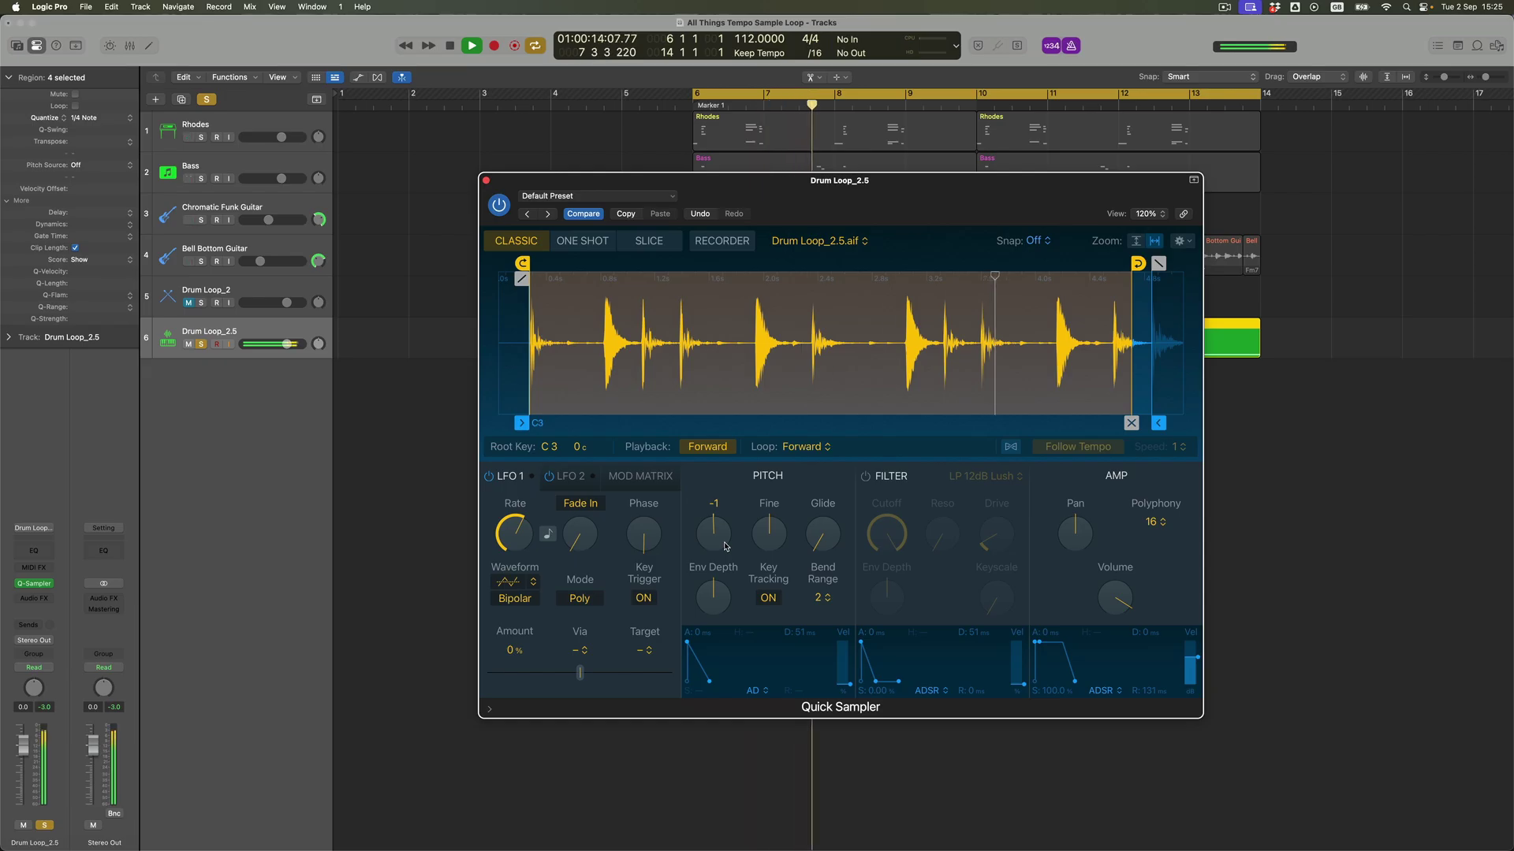
{"action": "key", "text": "space"}
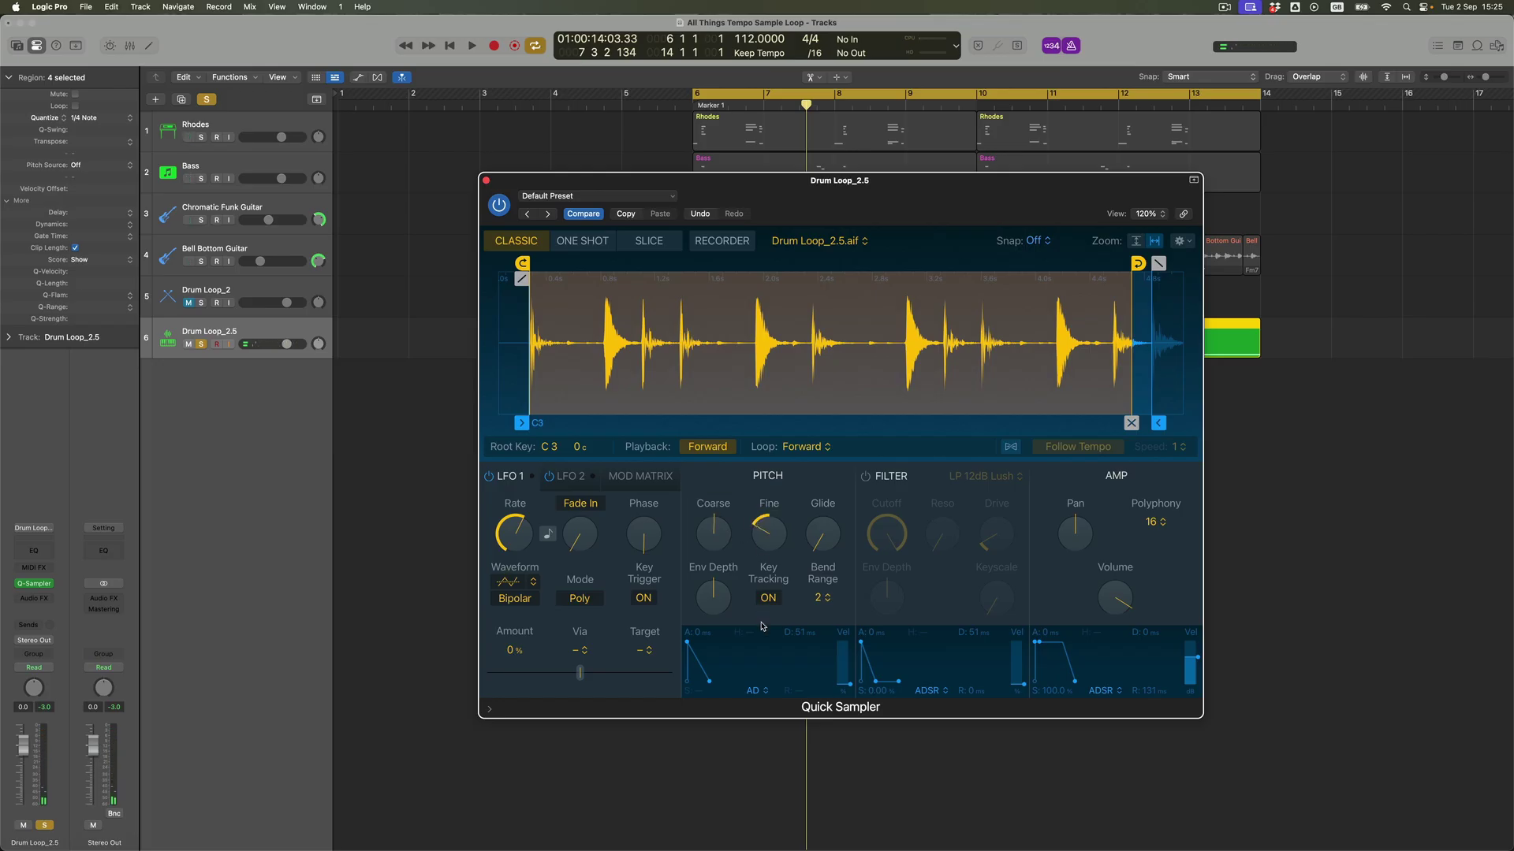
{"action": "key", "text": "space"}
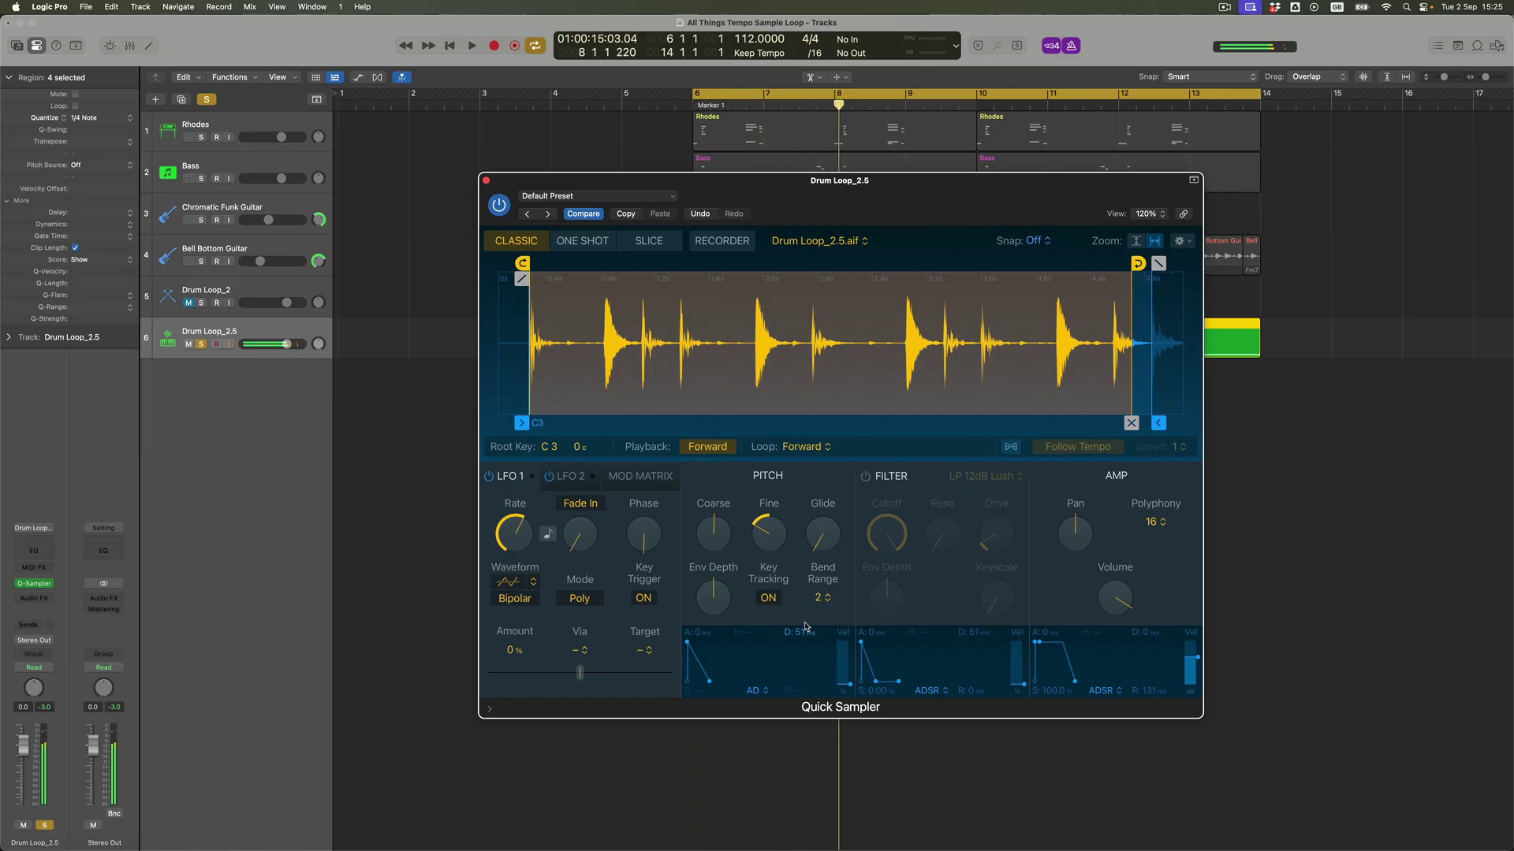
{"action": "key", "text": "space"}
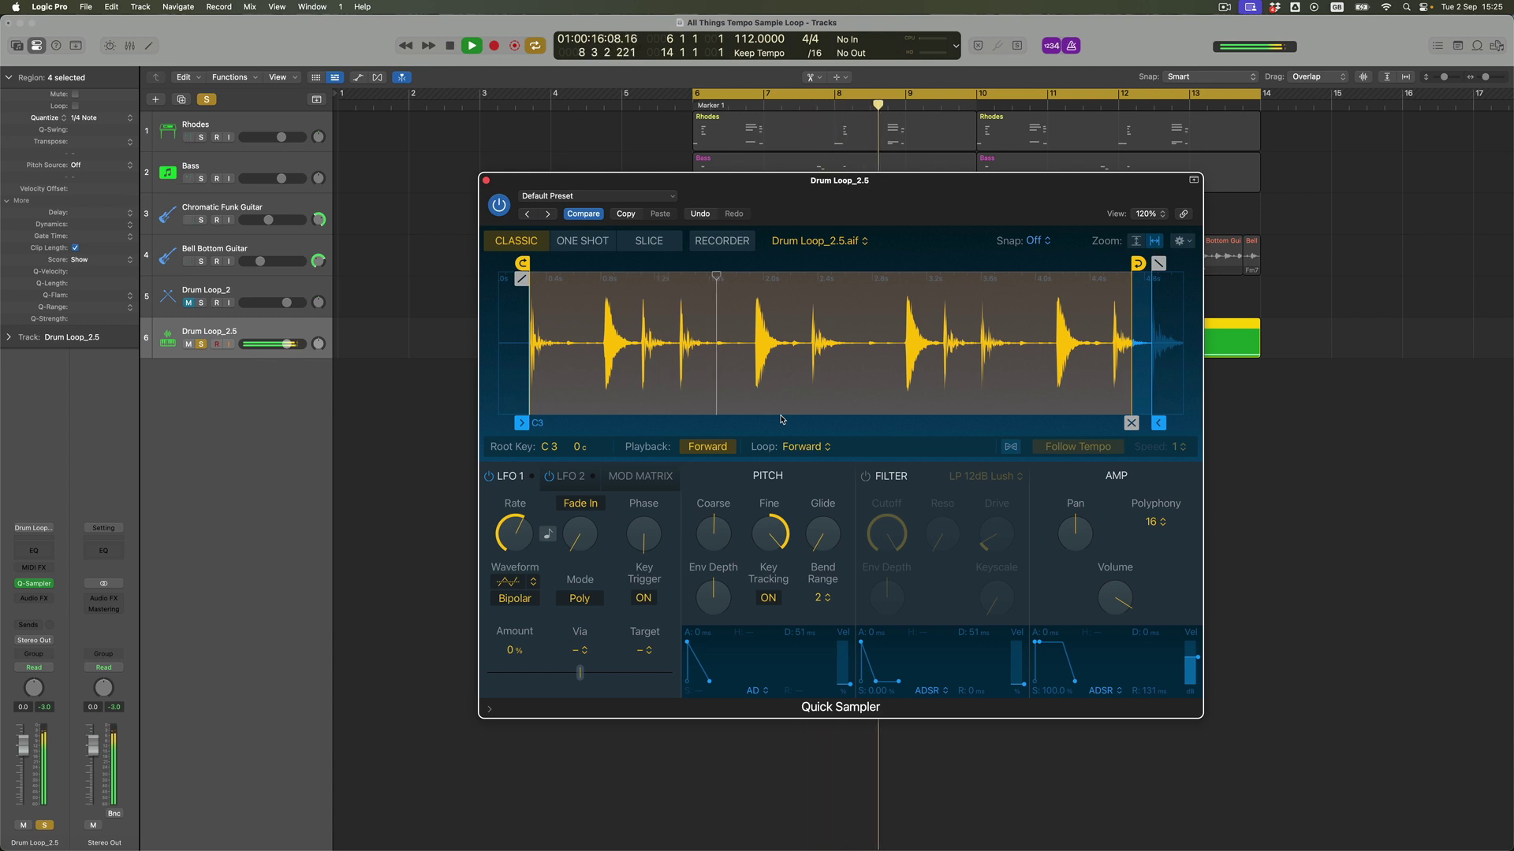
Raise the sample's coarse pitch slightly and set the fine pitch to -42 cents while auditioning the loop
{"action": "mouse_move", "coordinate": [765, 540]}
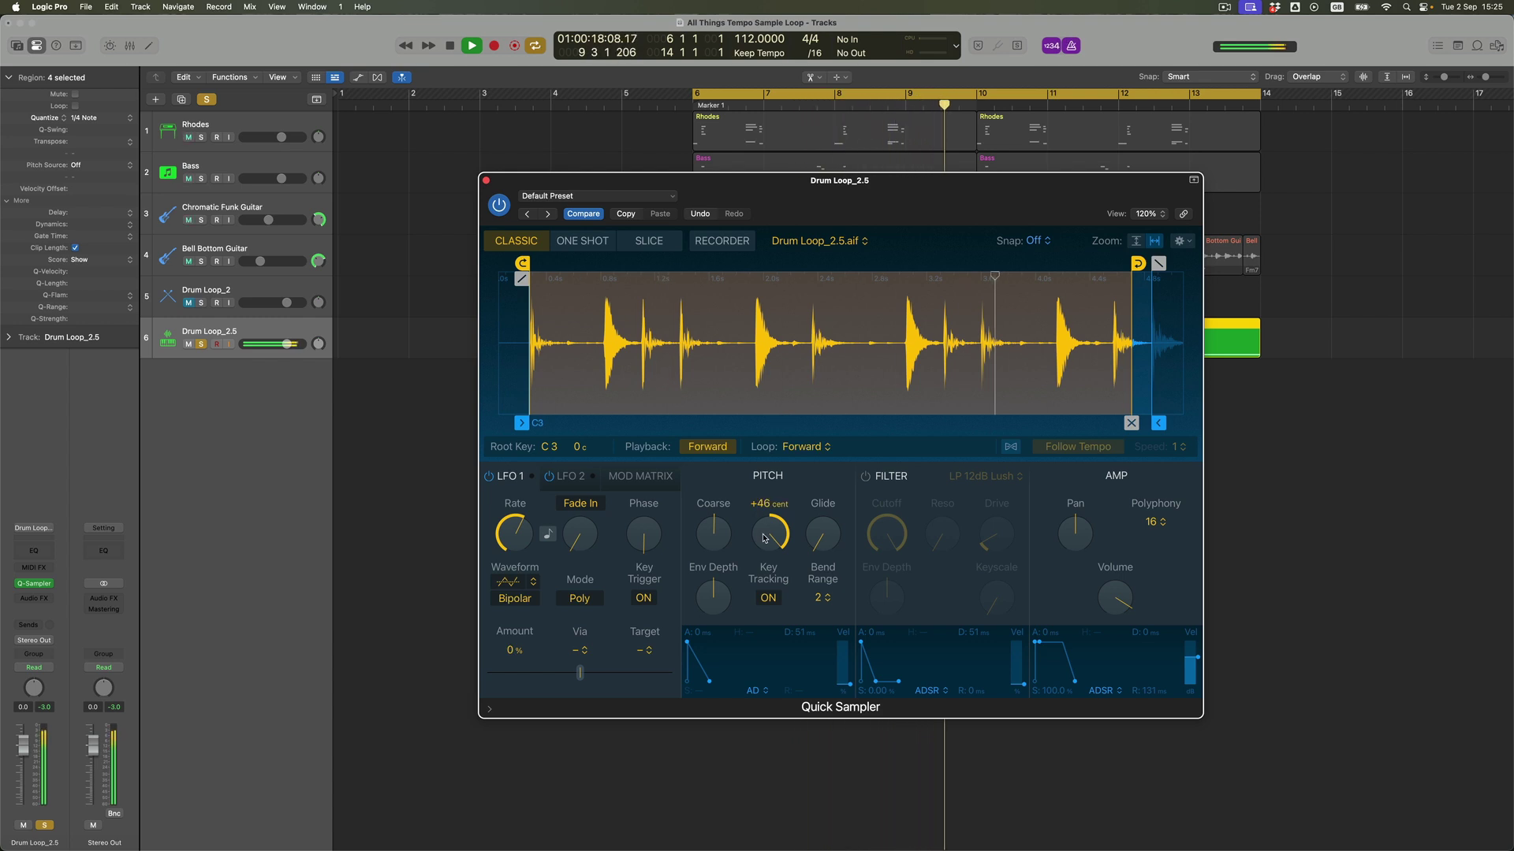
{"action": "left_click_drag", "start_coordinate": [764, 538], "coordinate": [768, 521]}
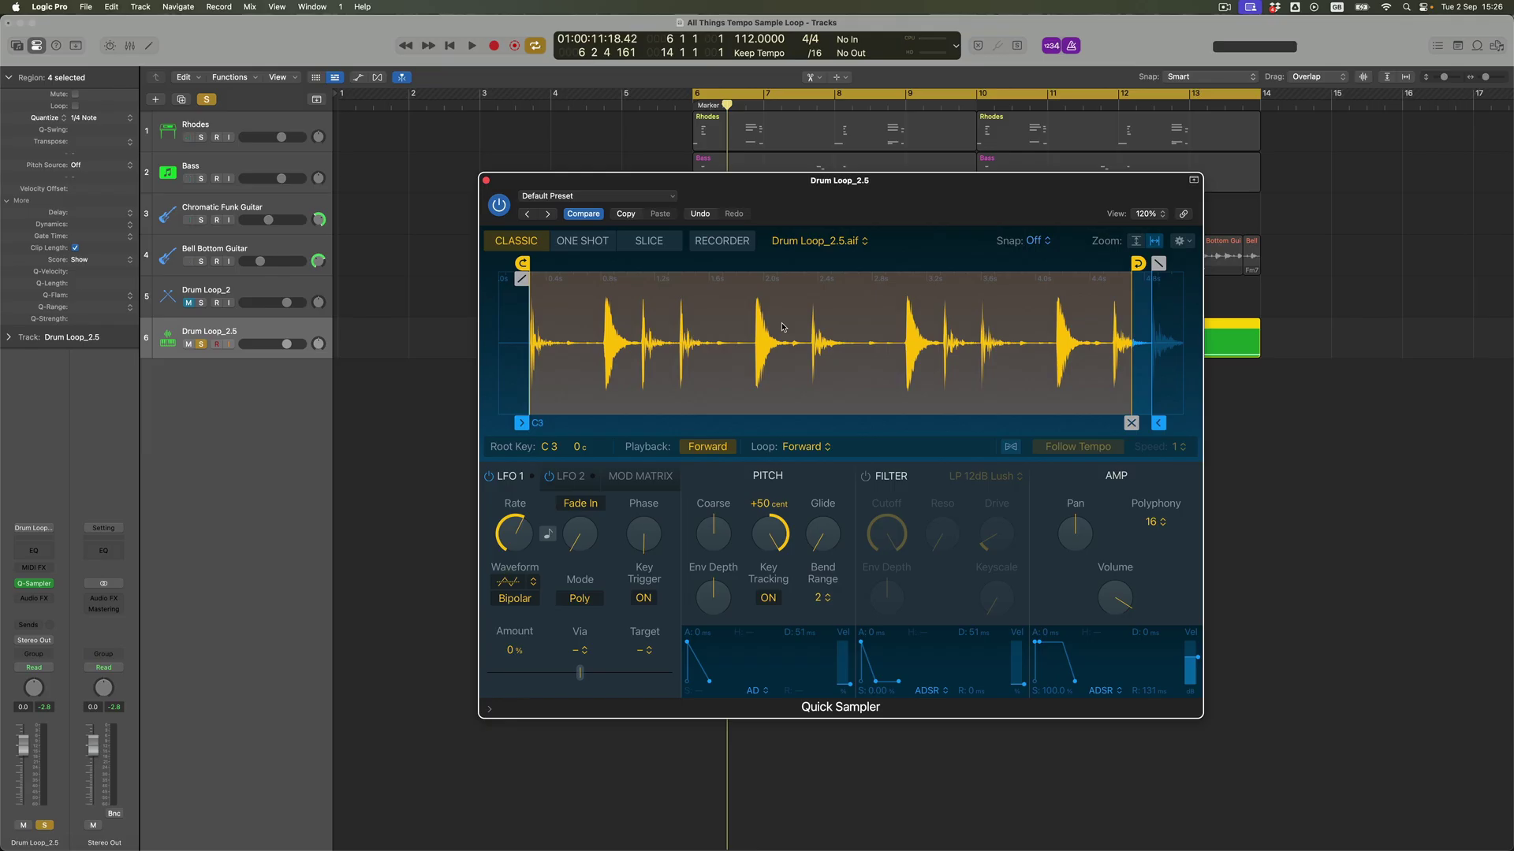
{"action": "mouse_move", "coordinate": [711, 528]}
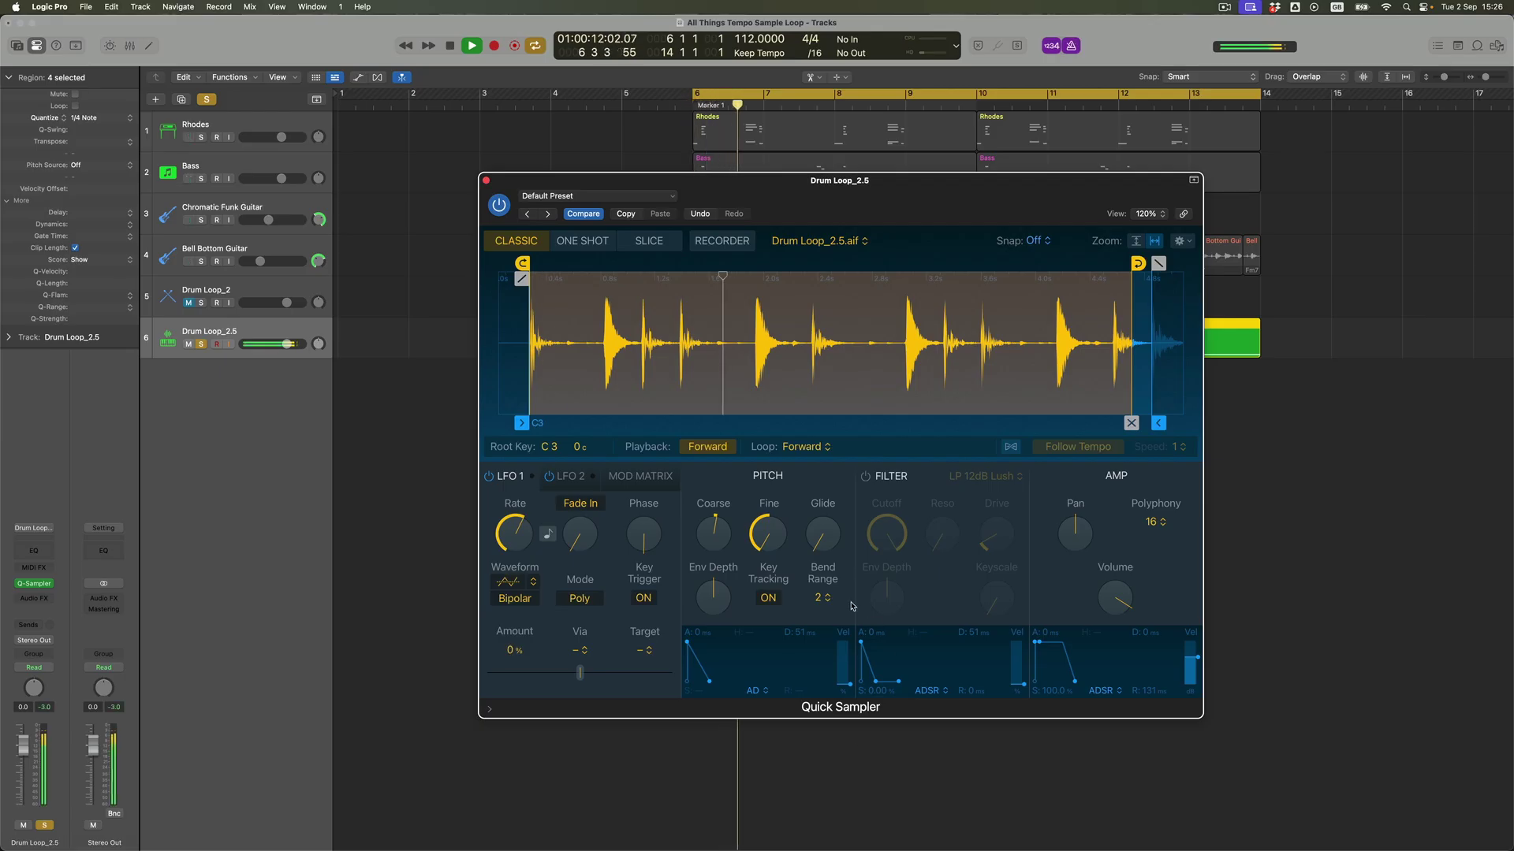
{"action": "mouse_move", "coordinate": [776, 529]}
{"action": "left_click_drag", "start_coordinate": [776, 529], "coordinate": [773, 514]}
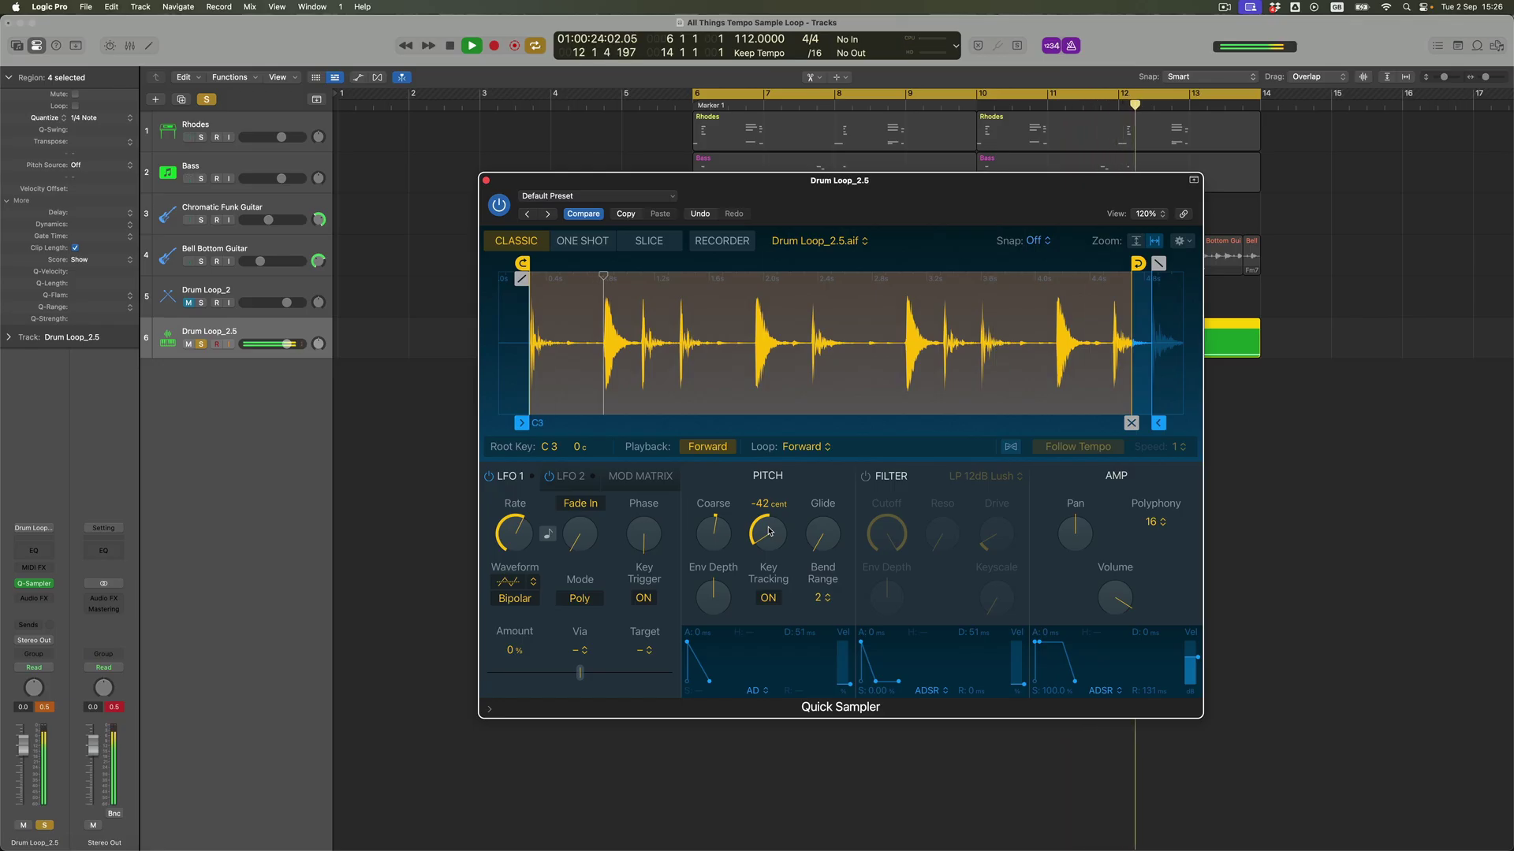
Close the sampler window, unsolo the Drum Loop_2.5 track and play the full arrangement
{"action": "left_click", "coordinate": [486, 181]}
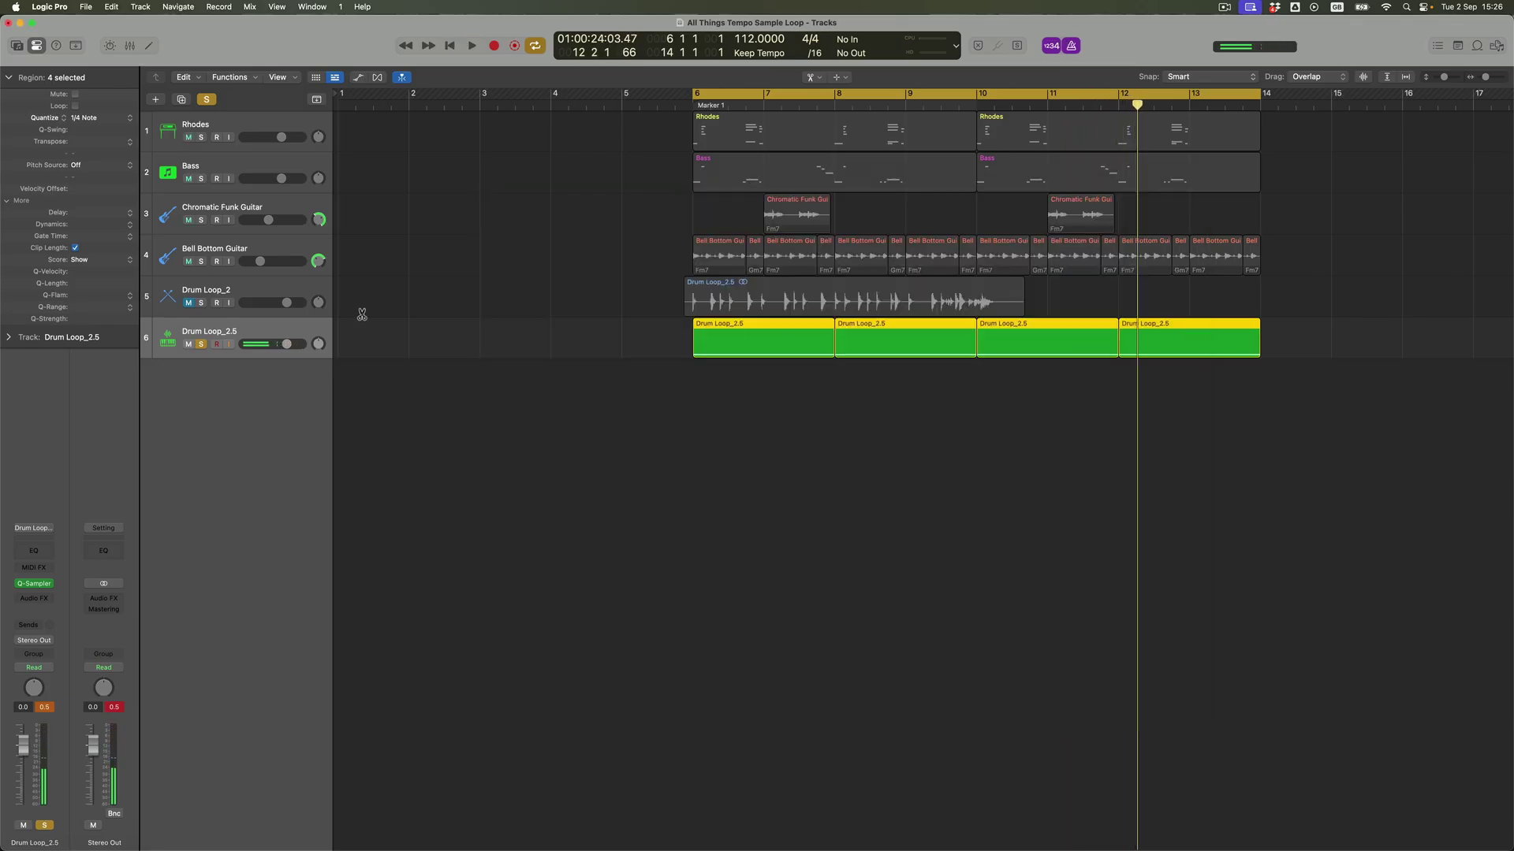
{"action": "left_click", "coordinate": [202, 347]}
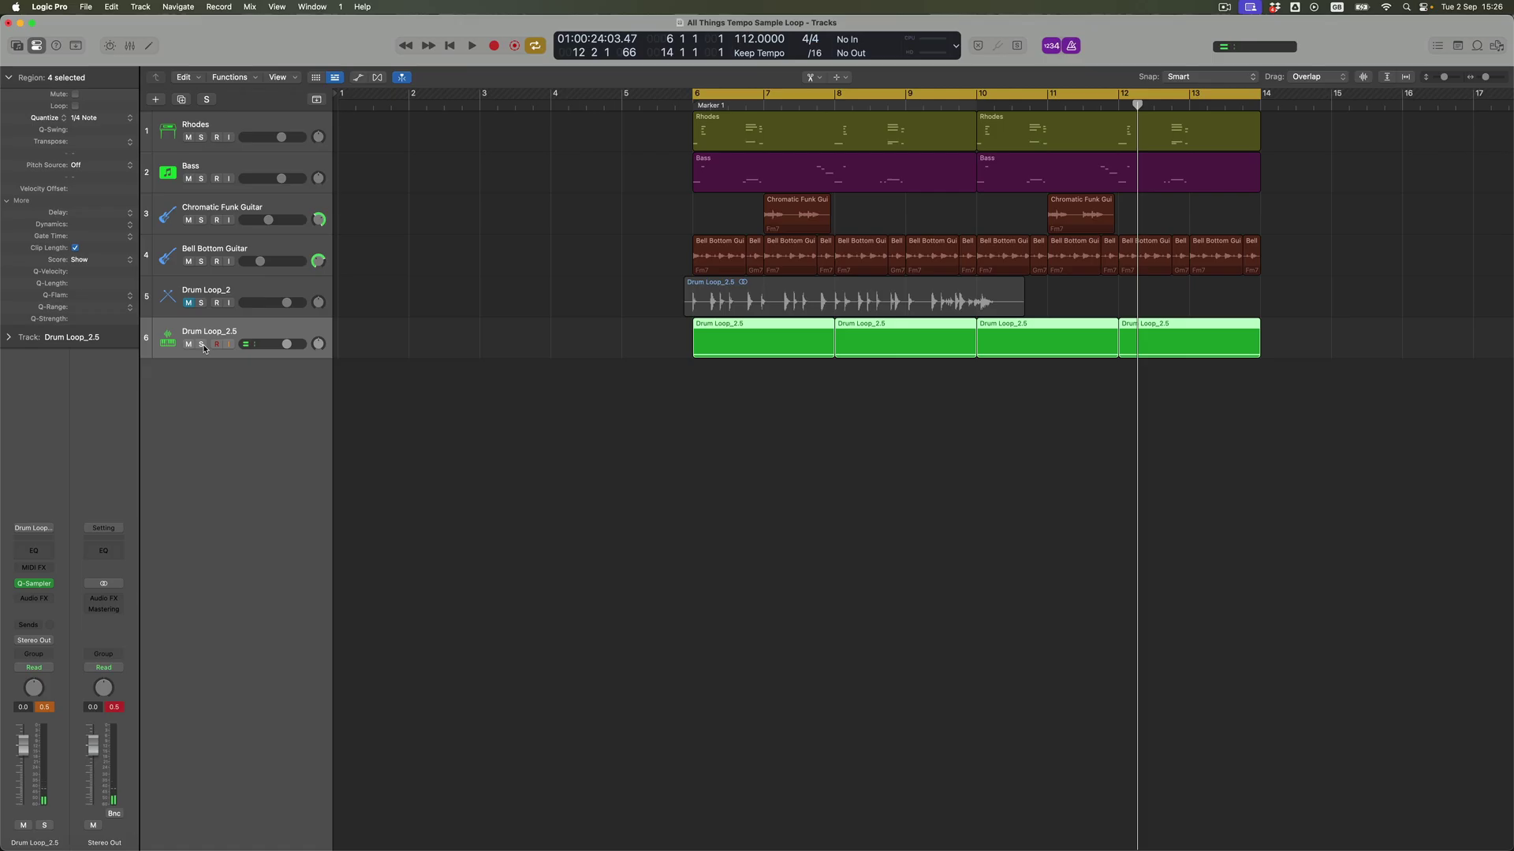
{"action": "key", "text": "space"}
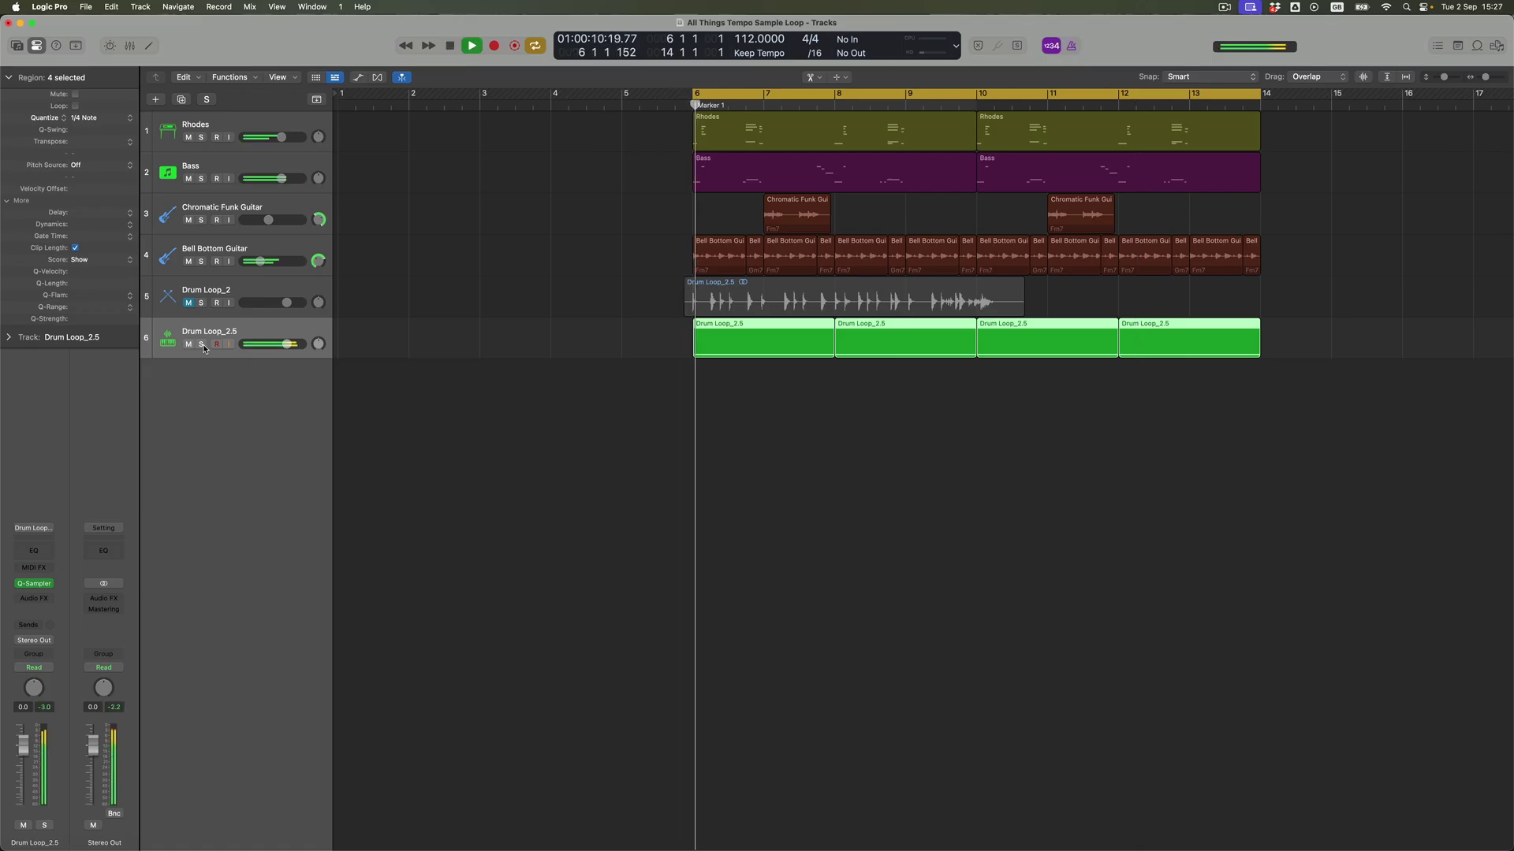